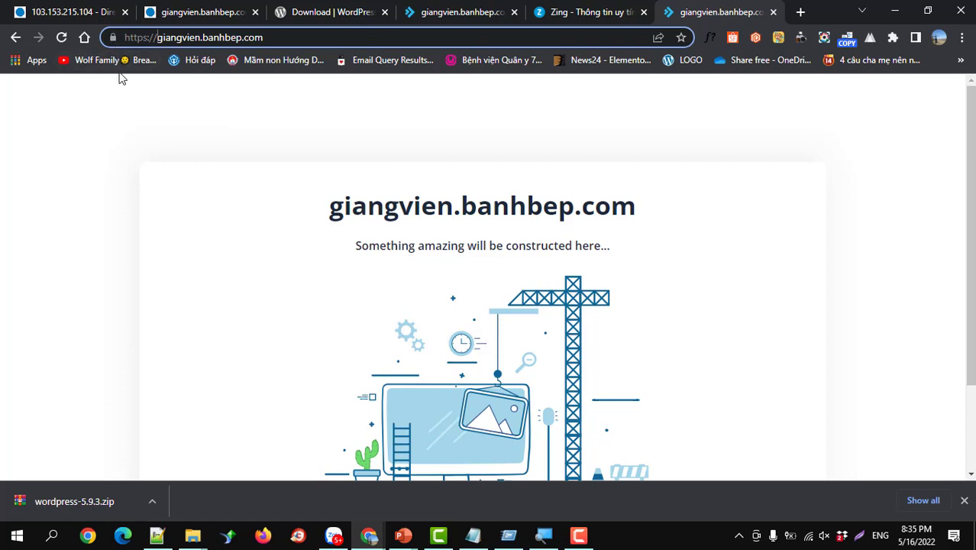
- Switch to the 'Download | WordPress' tab offering WordPress 5.9.3 and select its address
click(310, 15)
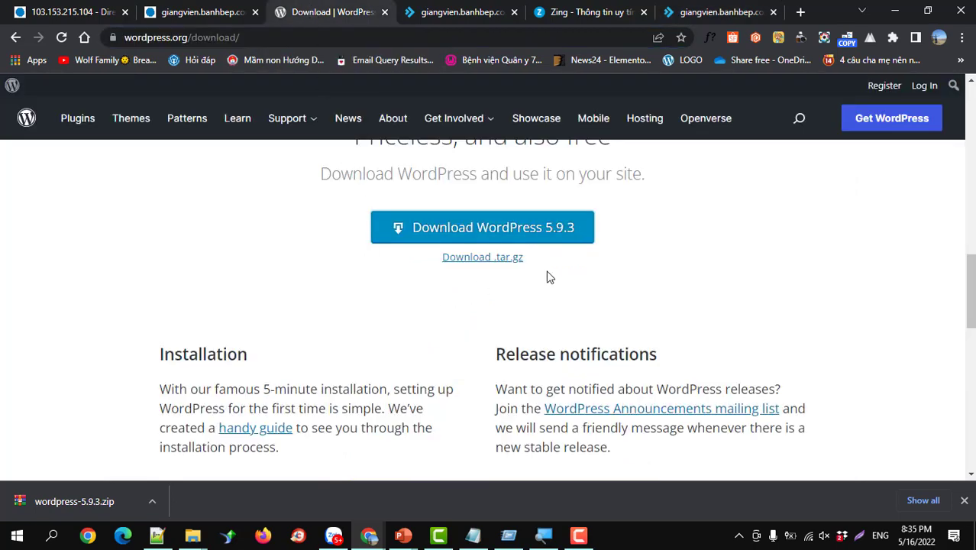
scroll(548, 276, up, 1)
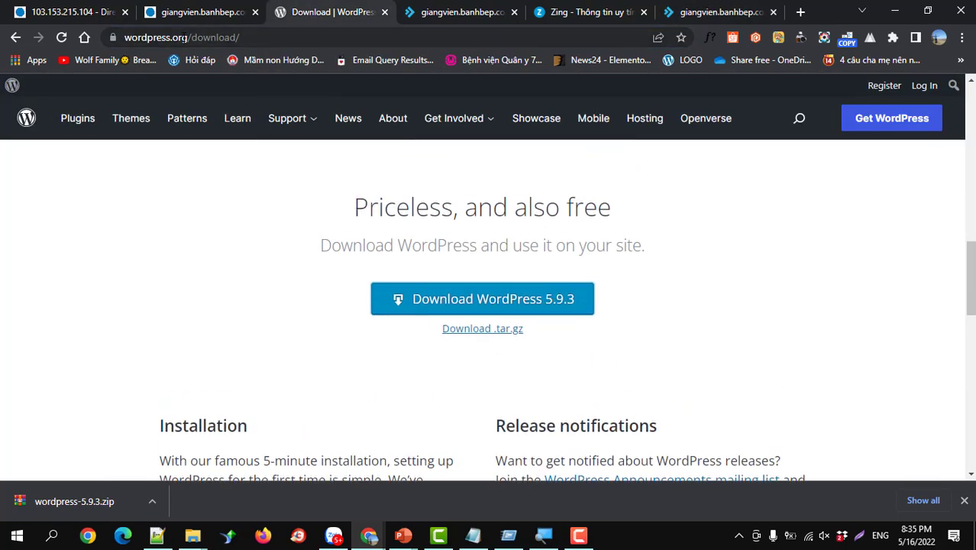
click(183, 37)
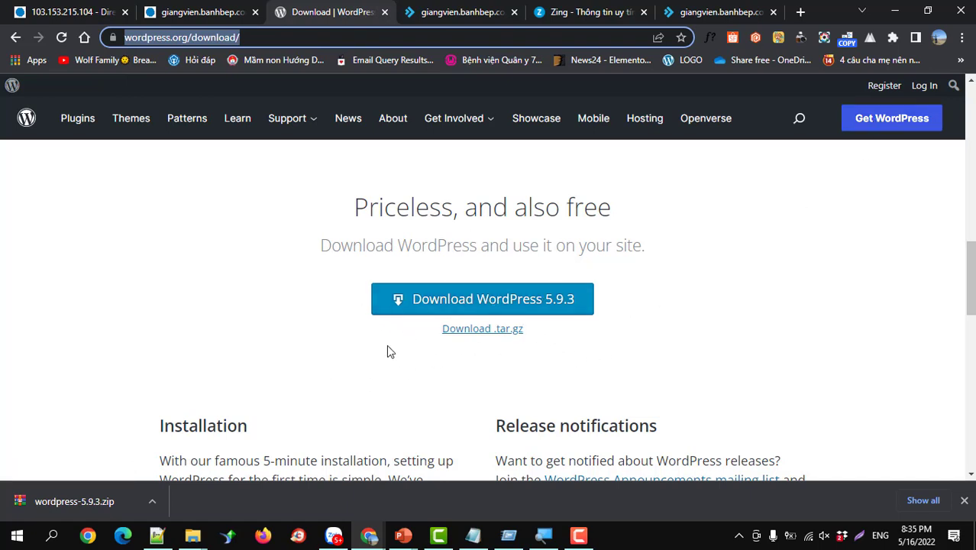
- Show the downloaded wordpress-5.9.3.zip in its Downloads folder with Explorer maximized
click(152, 504)
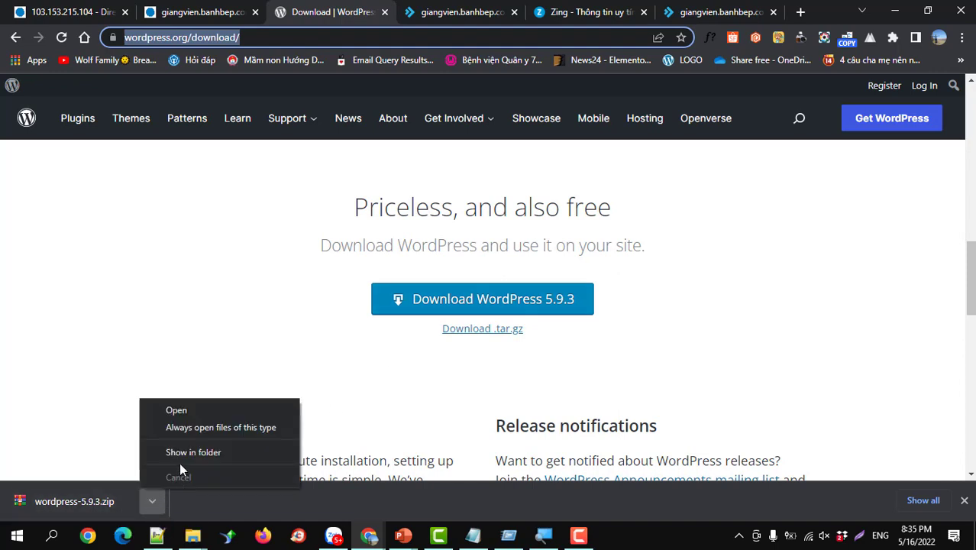
click(183, 458)
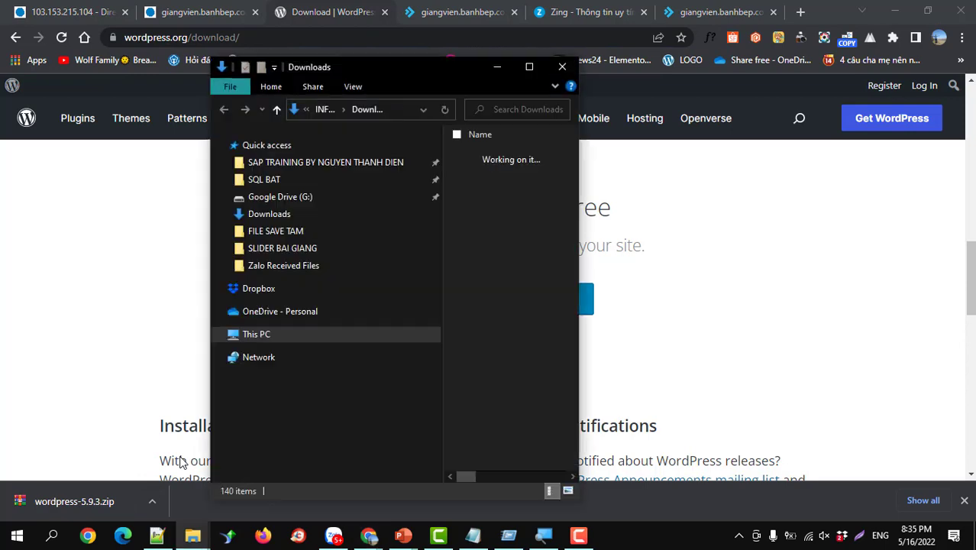
click(534, 69)
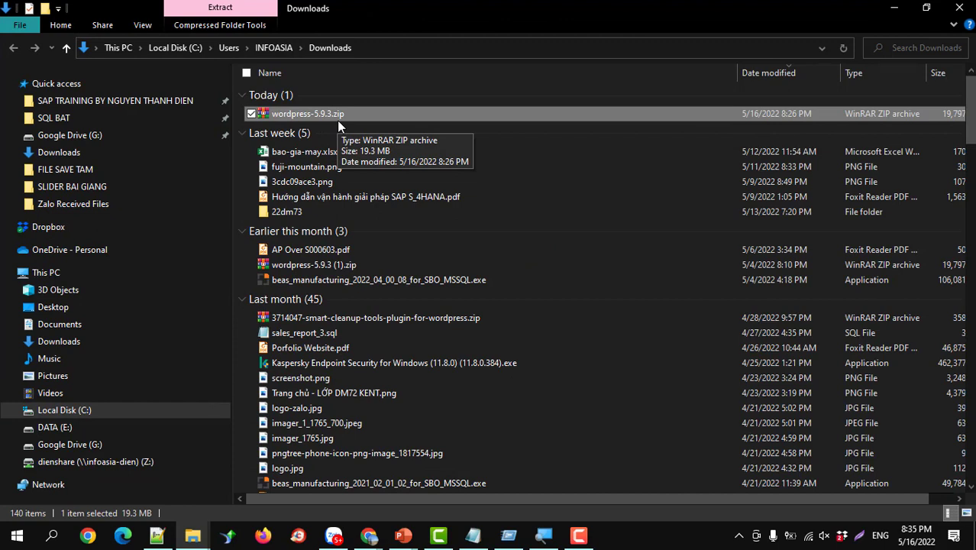
click(898, 14)
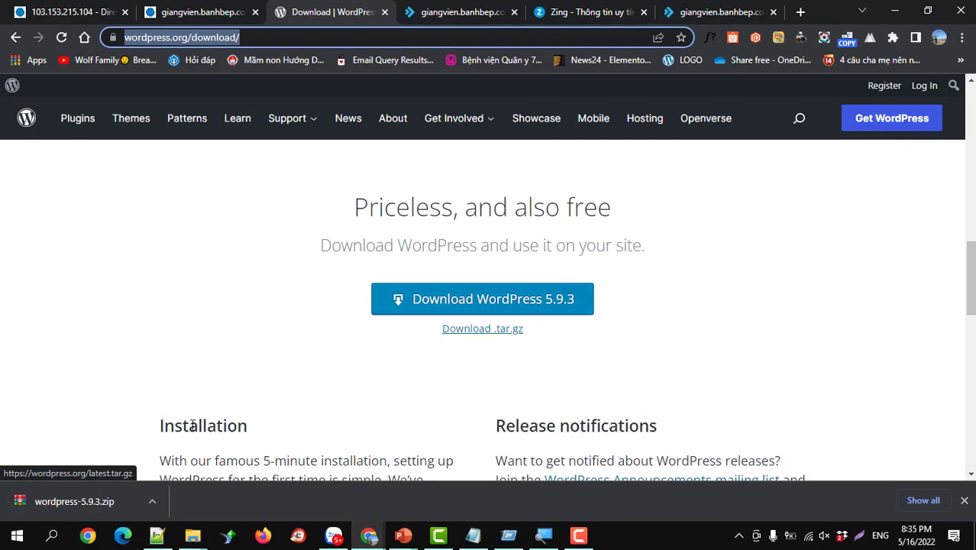
click(152, 502)
click(184, 454)
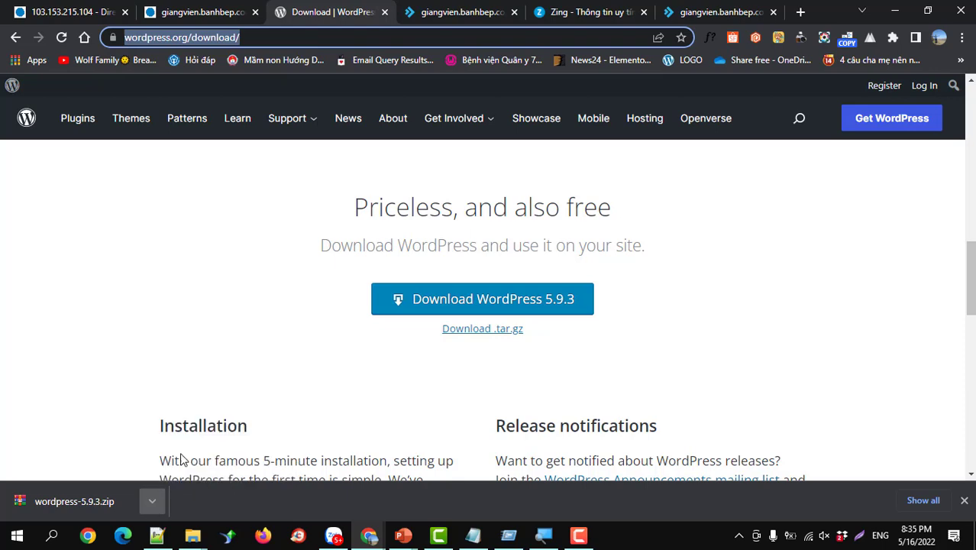
click(527, 67)
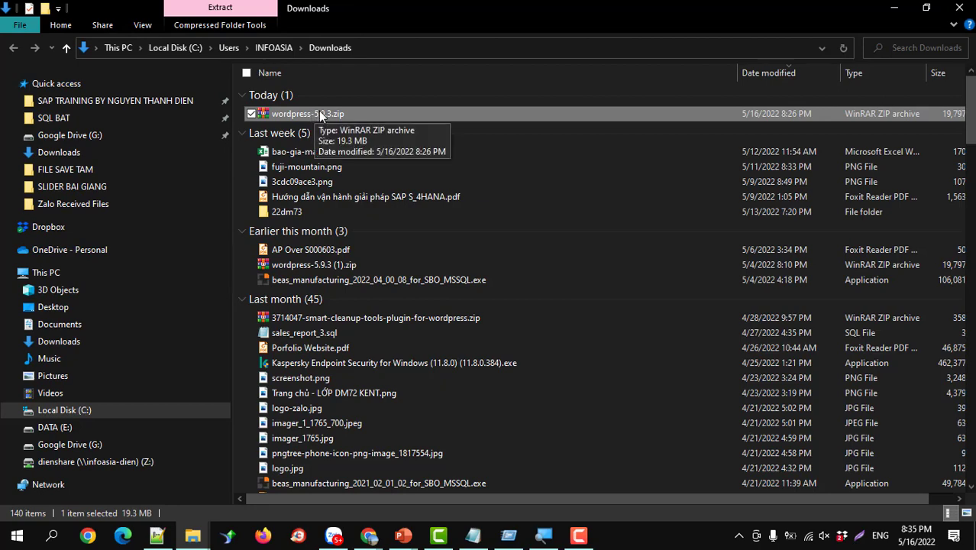
scroll(351, 249, down, 5)
scroll(352, 256, up, 5)
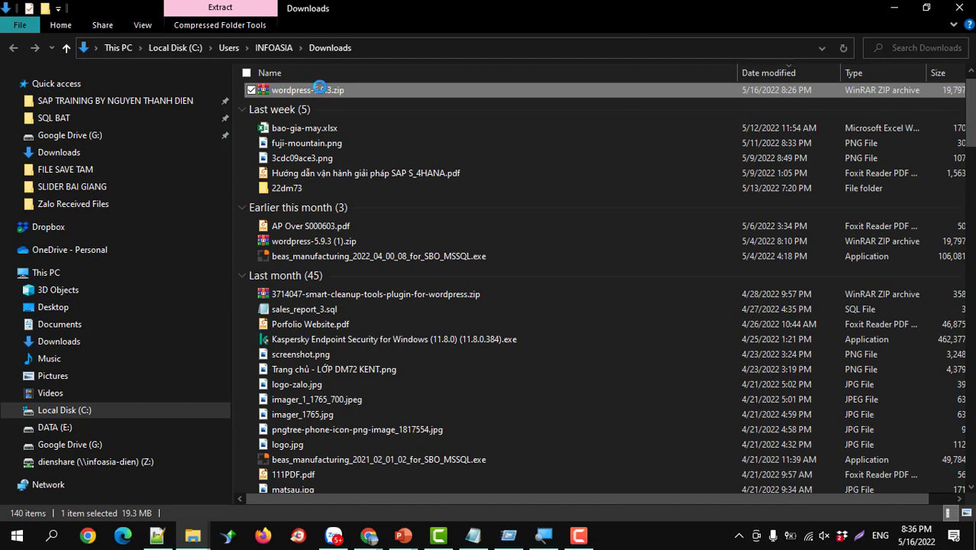
- Extract wordpress-5.9.3.zip here and select the resulting wordpress folder in Downloads
right_click(319, 89)
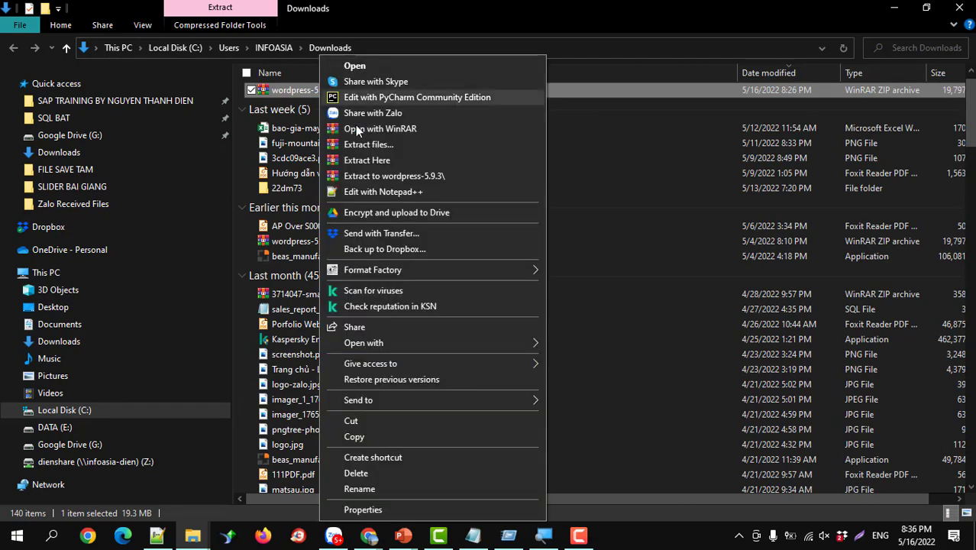
click(364, 161)
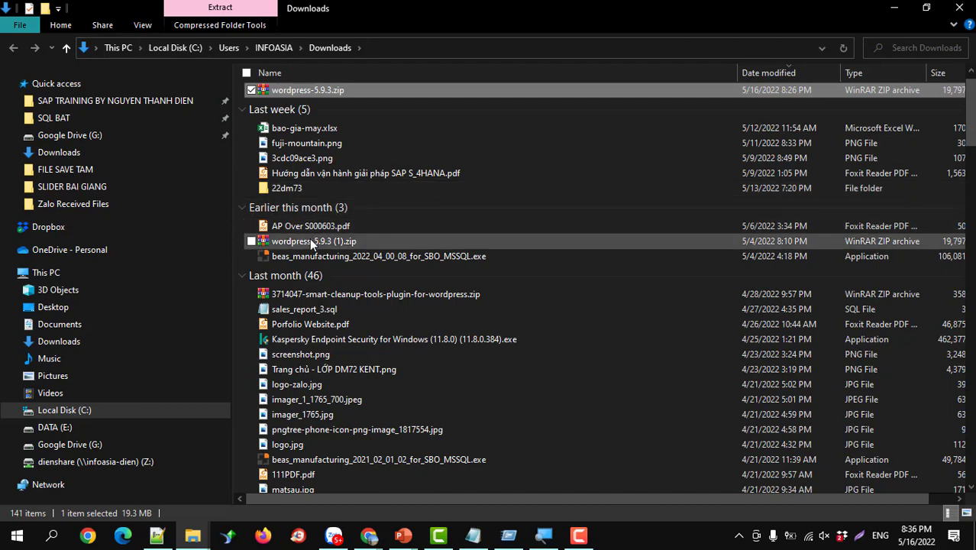
click(763, 77)
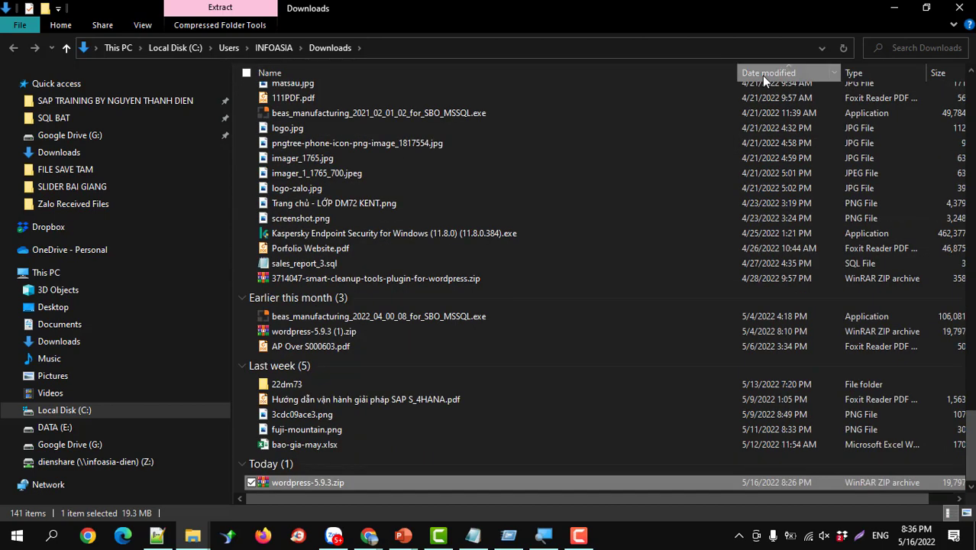
click(761, 75)
scroll(600, 191, down, 10)
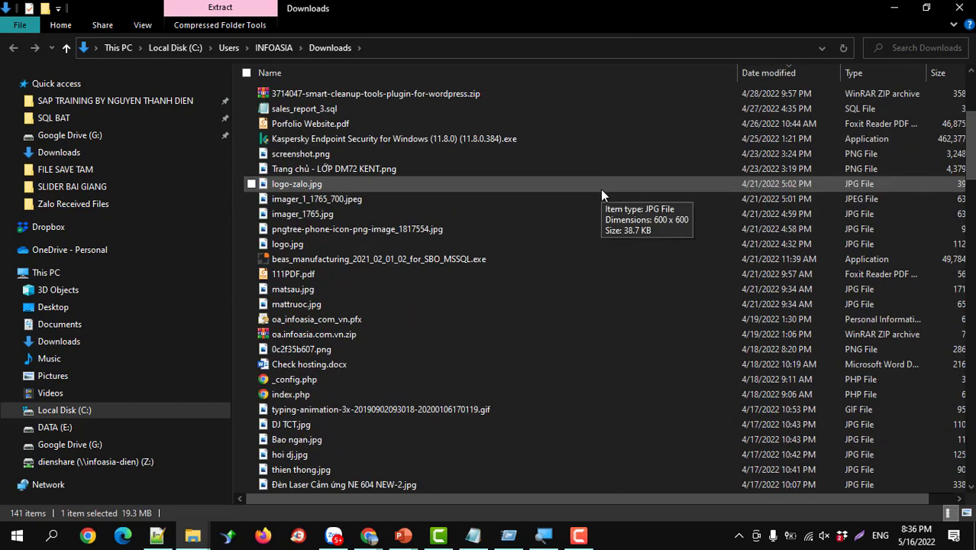
scroll(602, 195, down, 6)
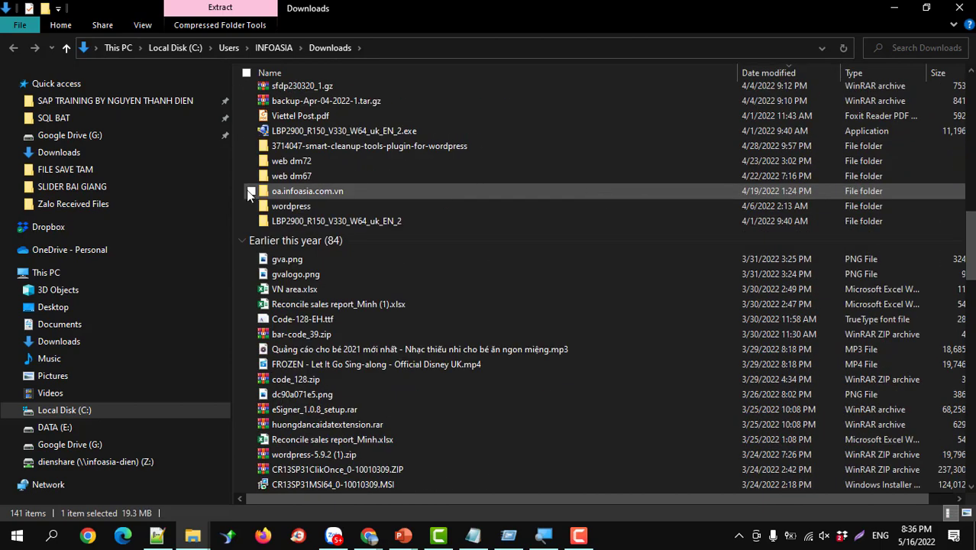
click(270, 207)
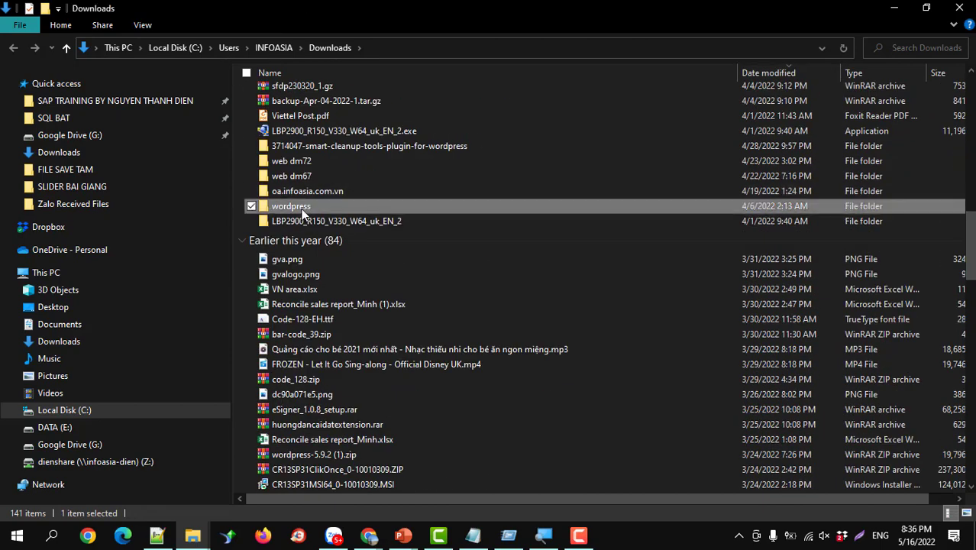
mouse_move(510, 216)
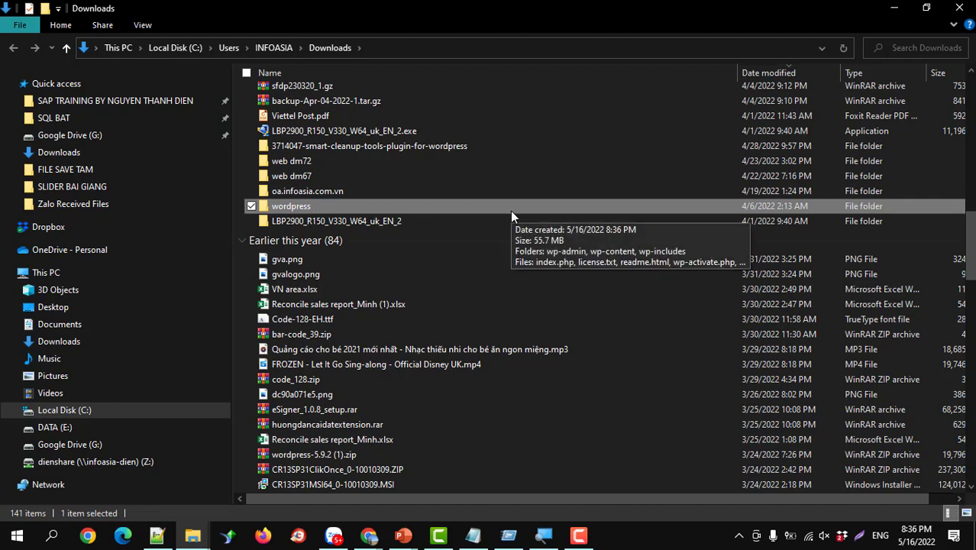
- Select all contents of the wordpress folder and archive them as ZIP into wordpress.zip
double_click(292, 205)
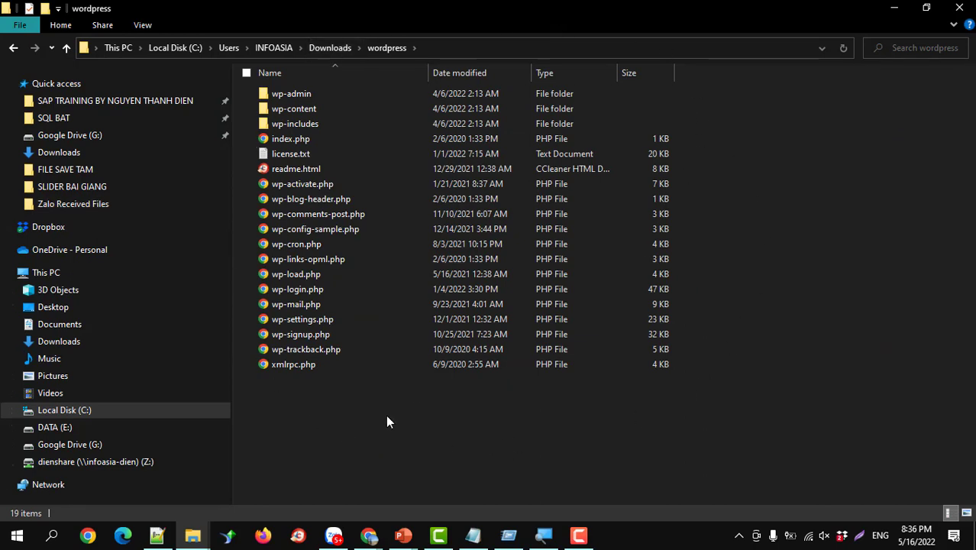
key(ctrl+a)
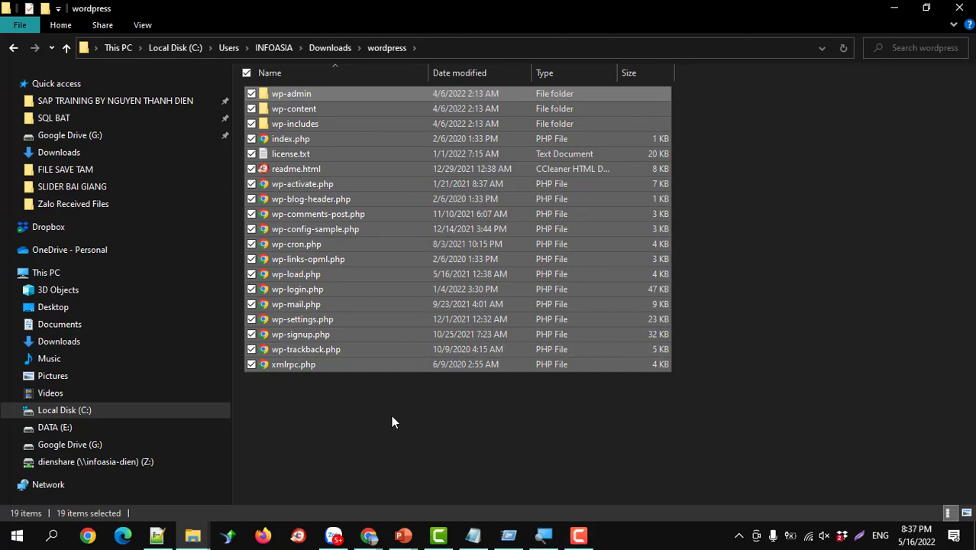
right_click(312, 252)
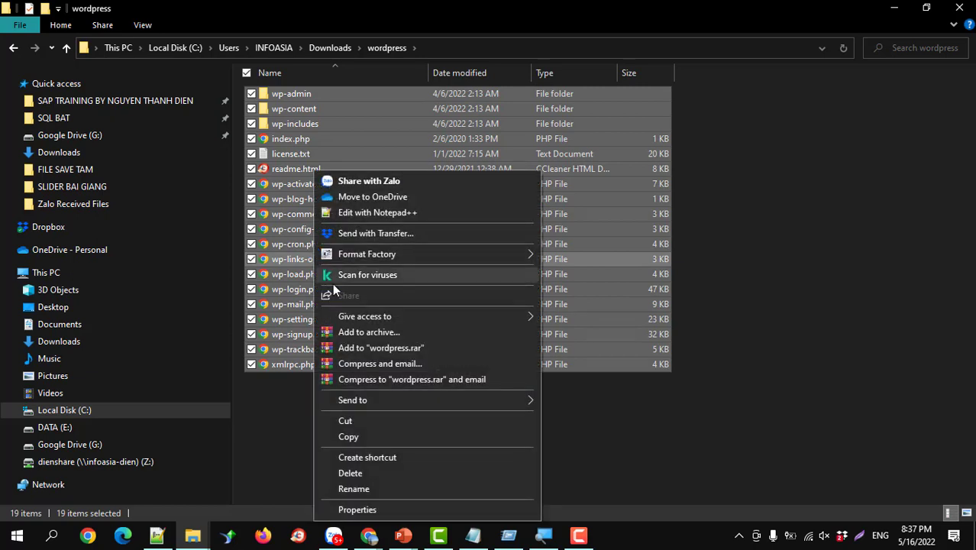
click(347, 334)
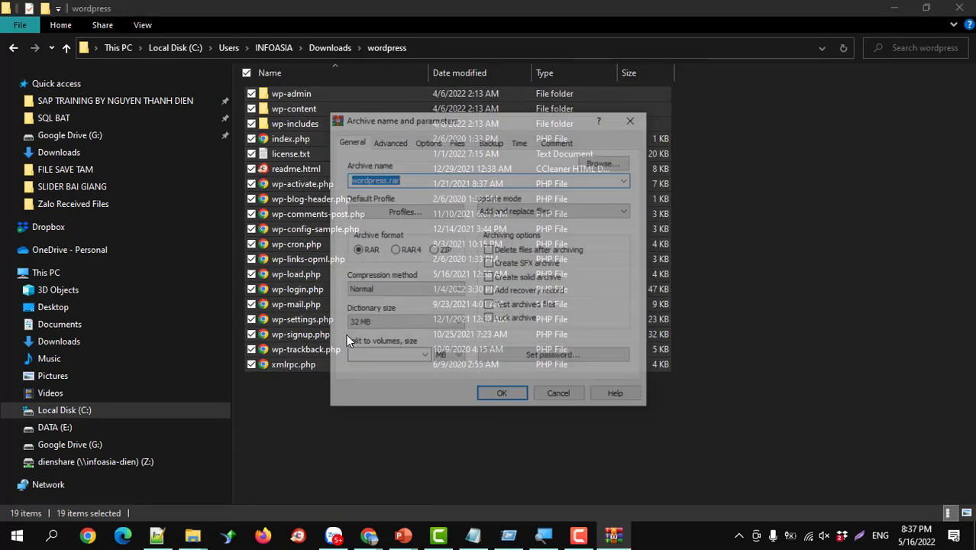
click(438, 255)
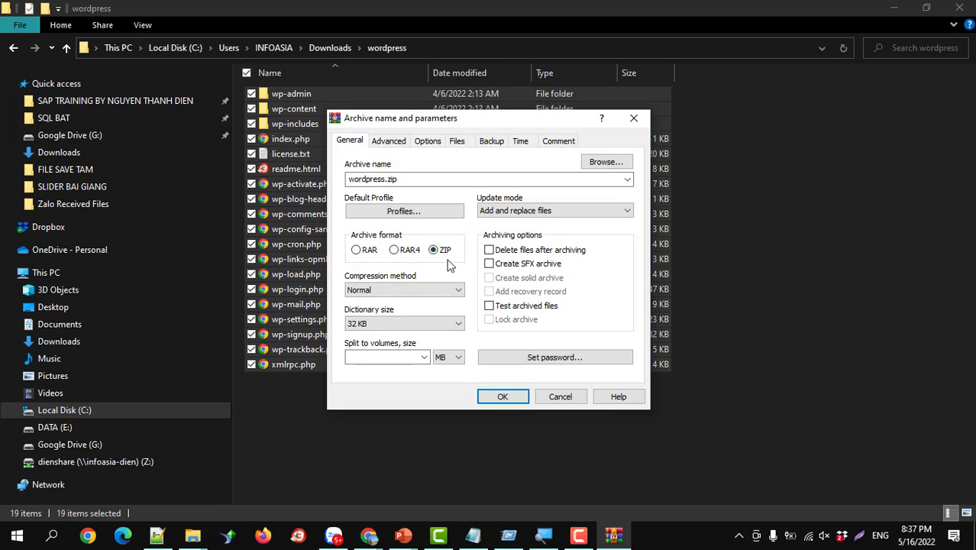
click(502, 397)
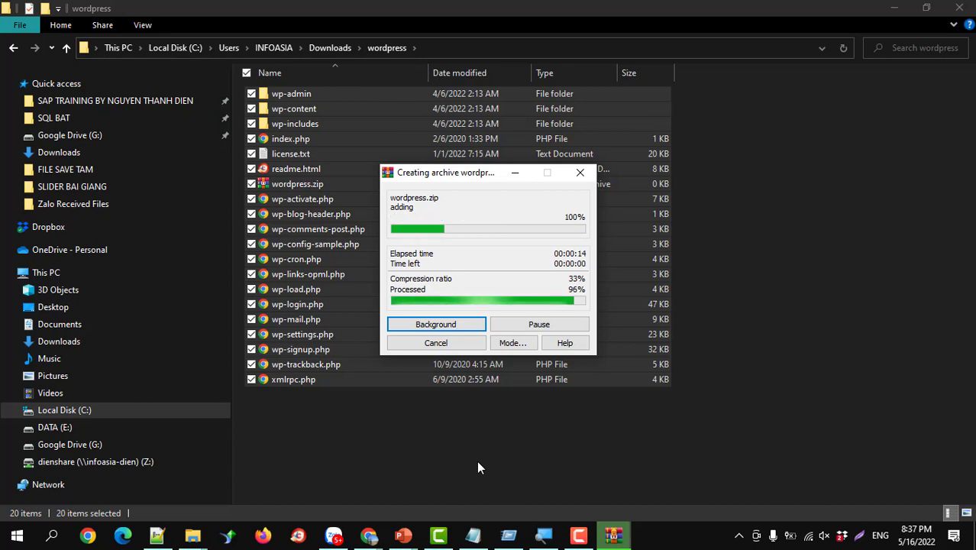
click(317, 186)
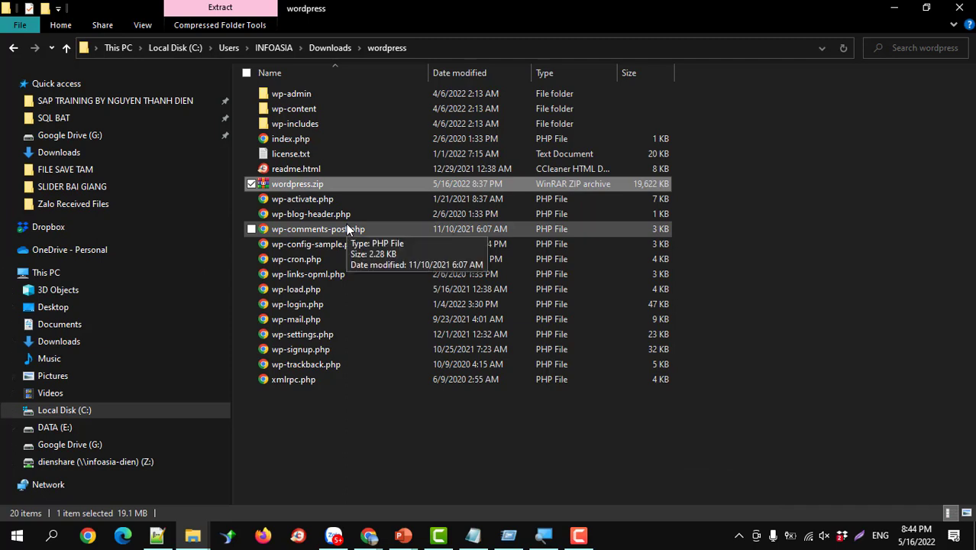
- Open wordpress.zip in WinRAR and browse its contents
double_click(271, 189)
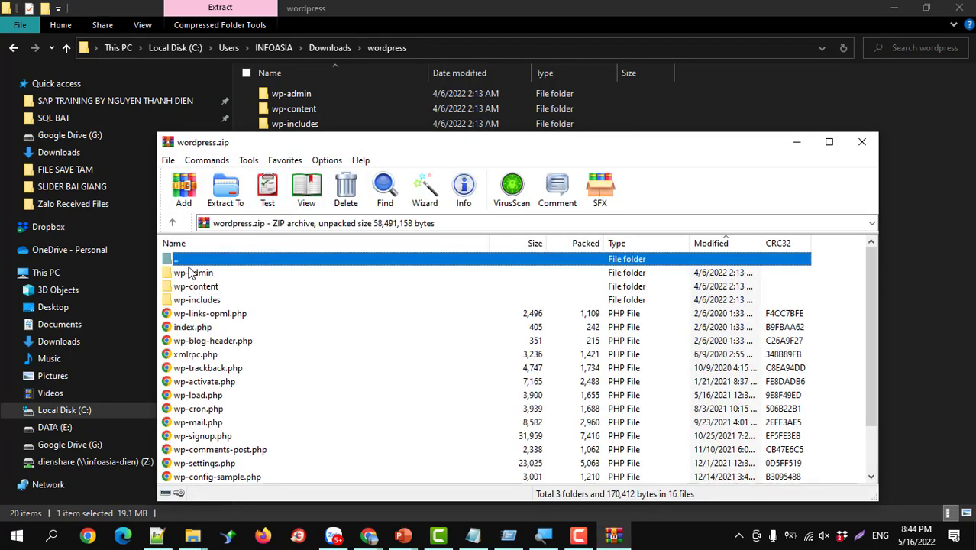
click(191, 272)
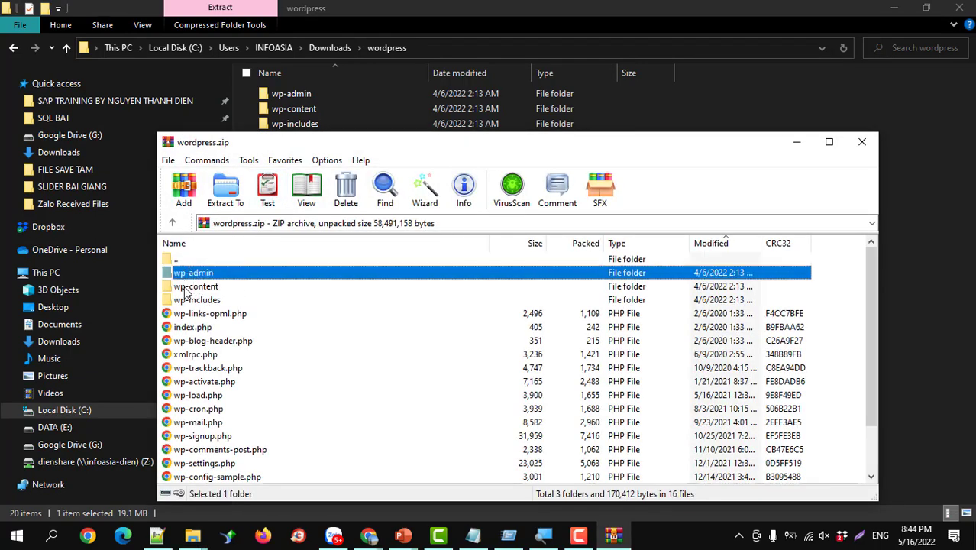
click(189, 286)
click(189, 299)
click(188, 326)
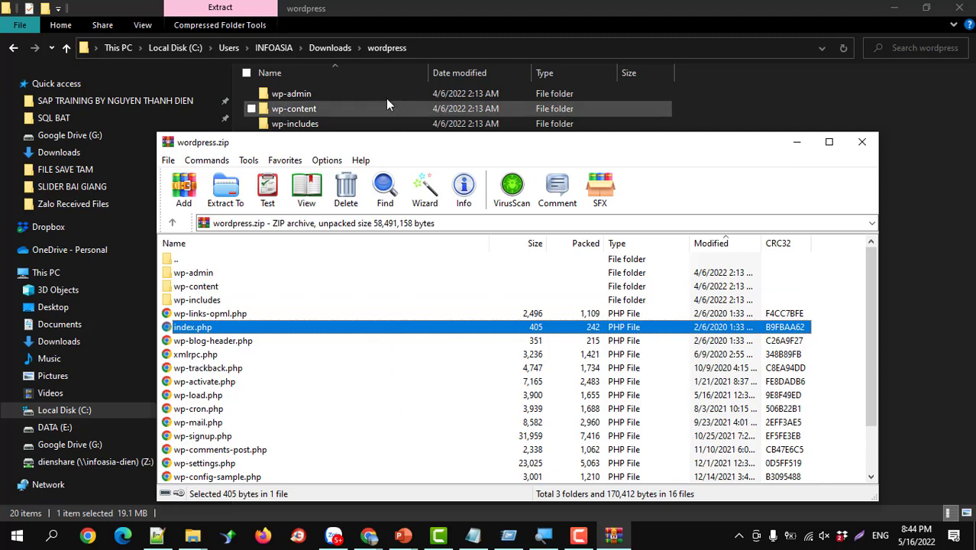
- Compare with the wordpress folder inside the original wordpress-5.9.3.zip, then close it
click(321, 49)
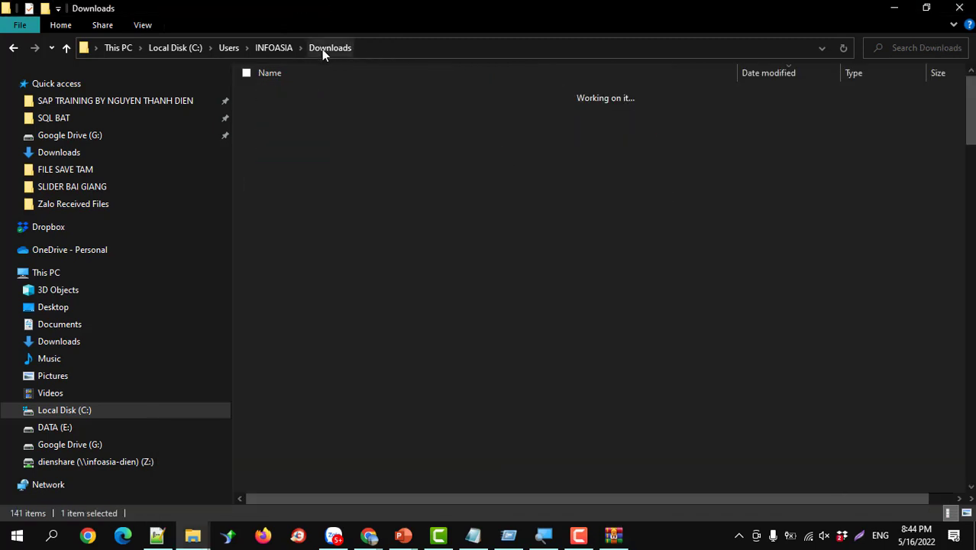
click(308, 114)
double_click(307, 114)
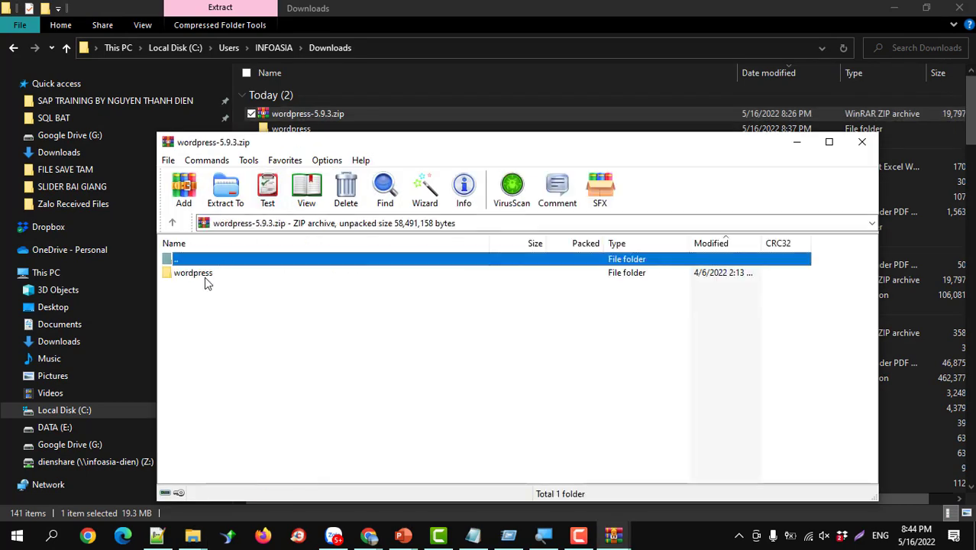
click(205, 277)
double_click(204, 279)
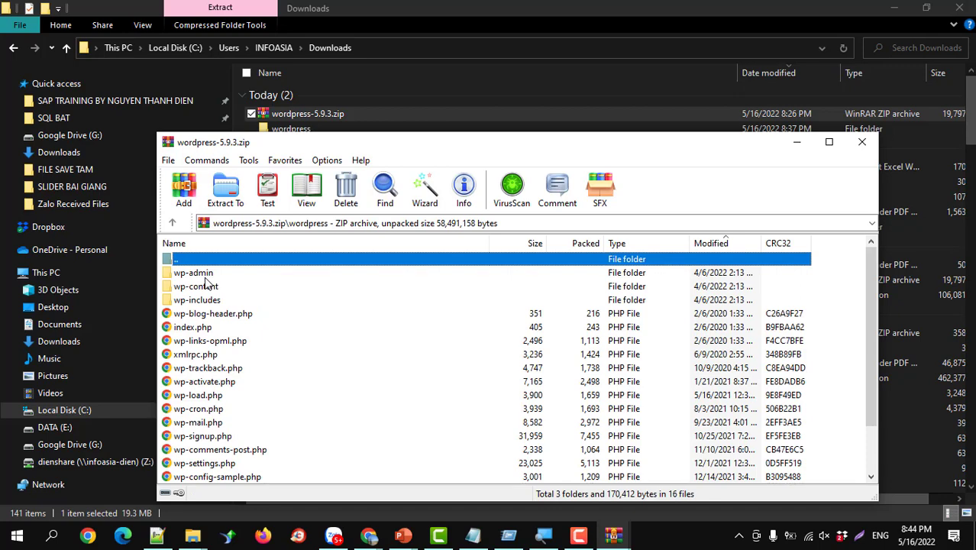
click(861, 142)
- Reopen wordpress.zip from the wordpress folder, inspect files such as wp-cron.php, and close it
double_click(297, 130)
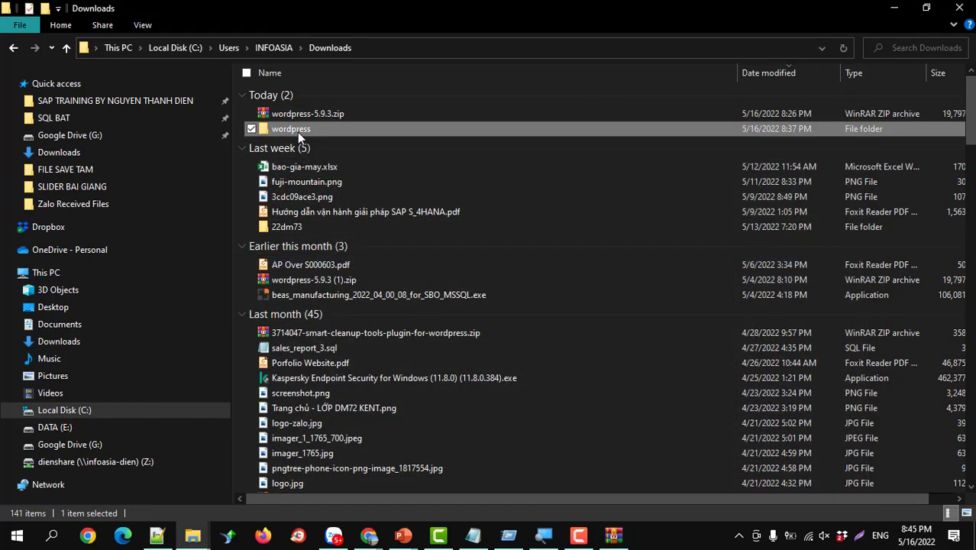
click(285, 187)
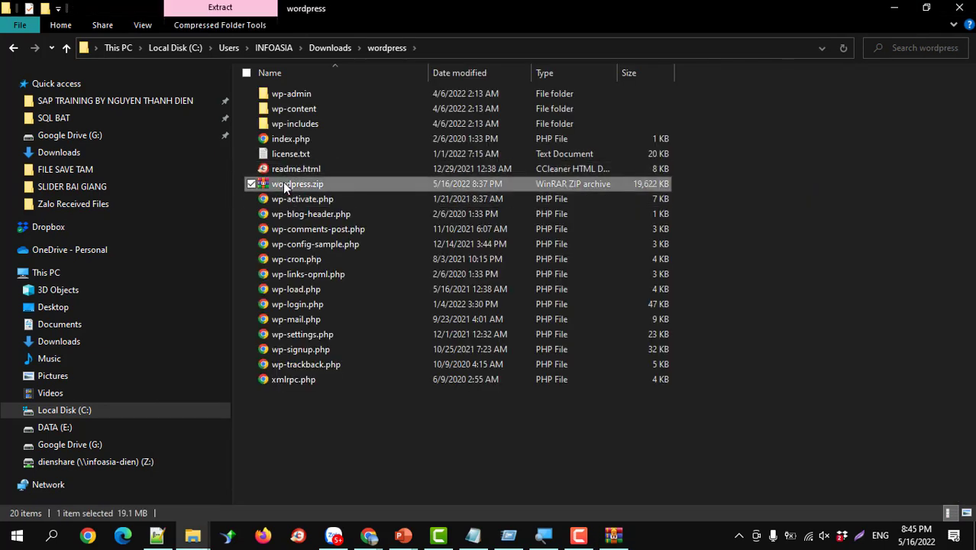
double_click(285, 185)
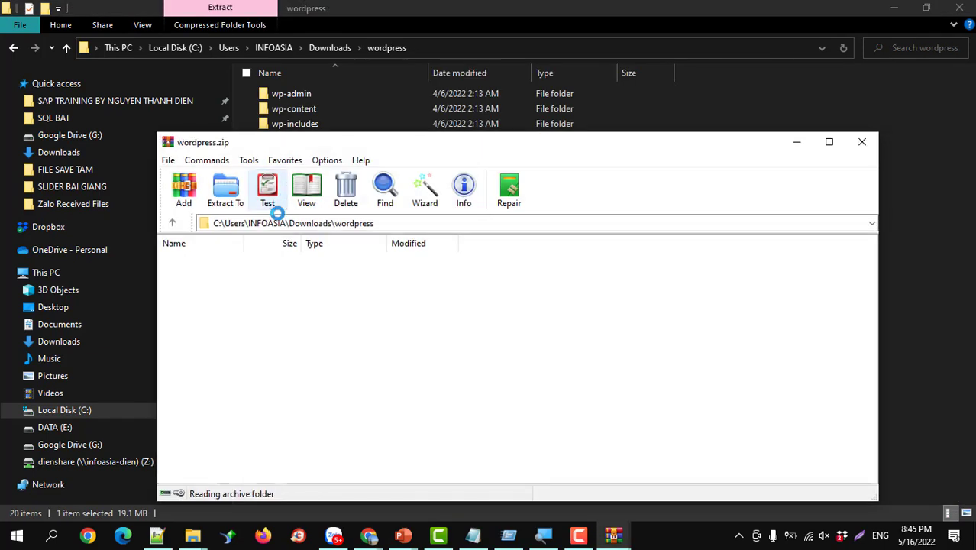
click(187, 275)
click(195, 327)
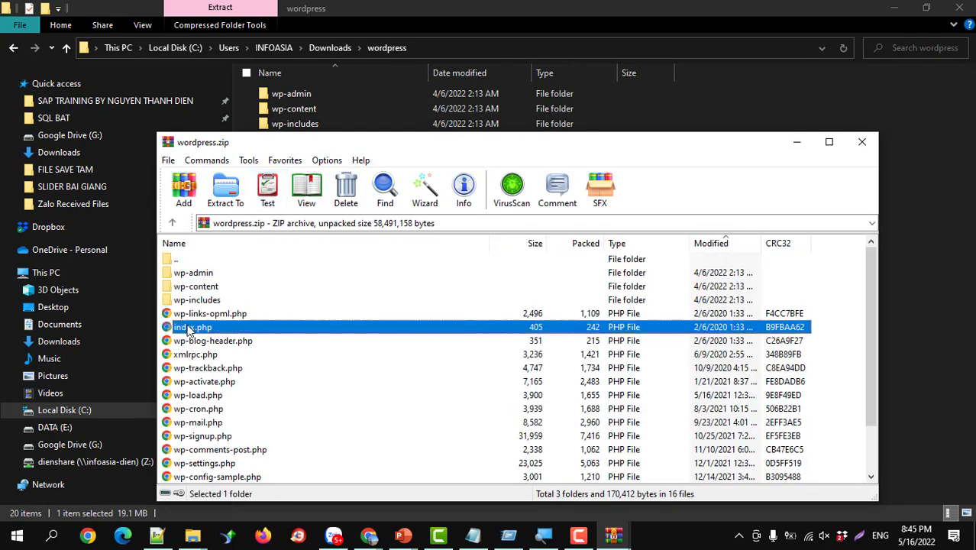
click(200, 354)
click(210, 408)
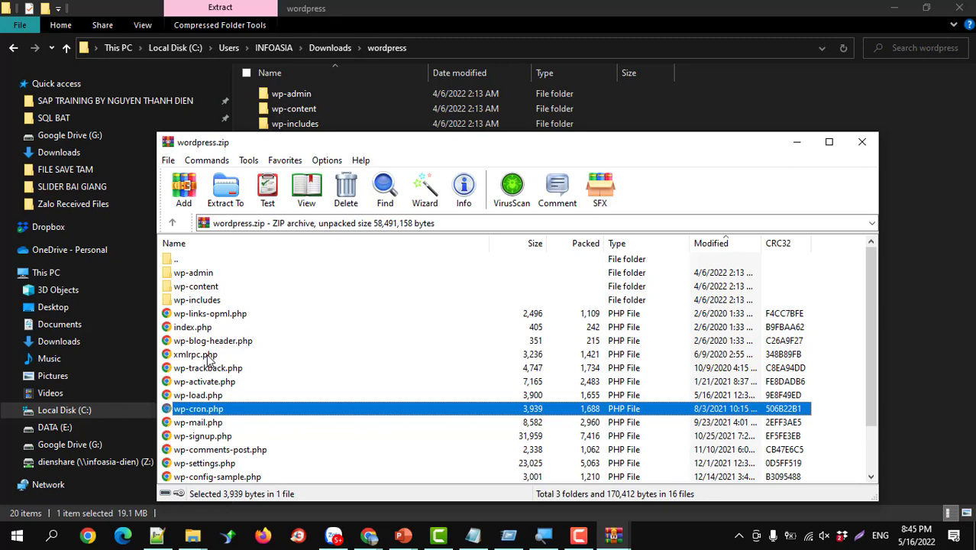
click(860, 142)
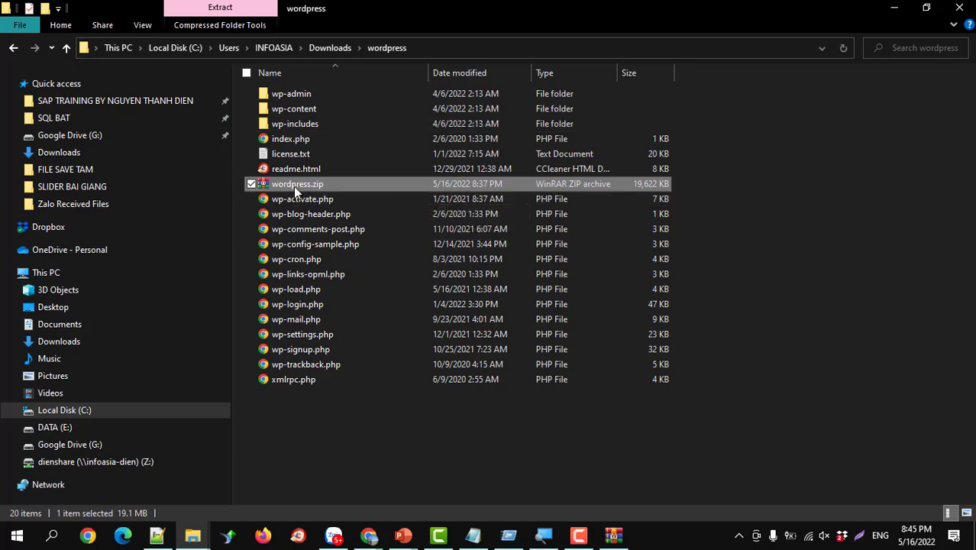
- Bring up the giangvien.banhbep.com DirectAdmin tab and go to the account home page
mouse_move(367, 539)
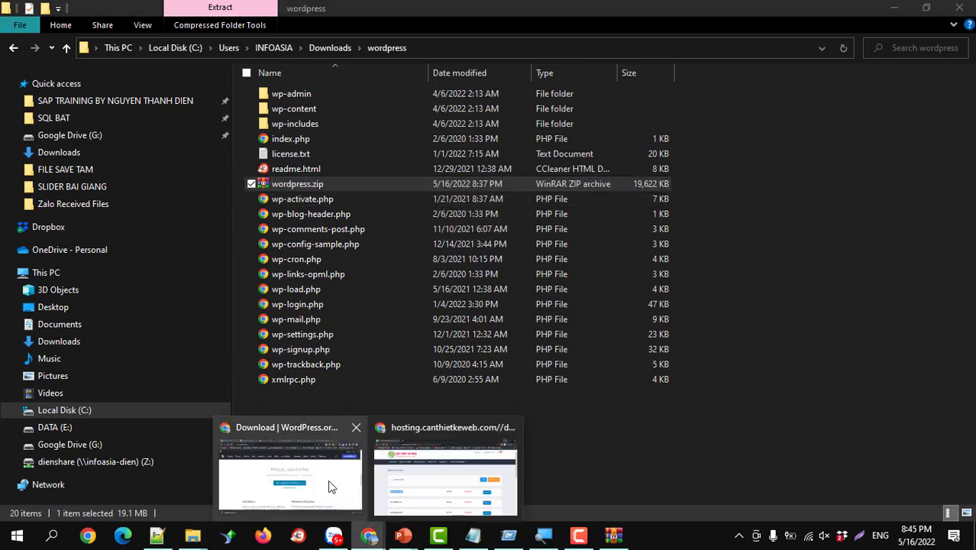
click(329, 486)
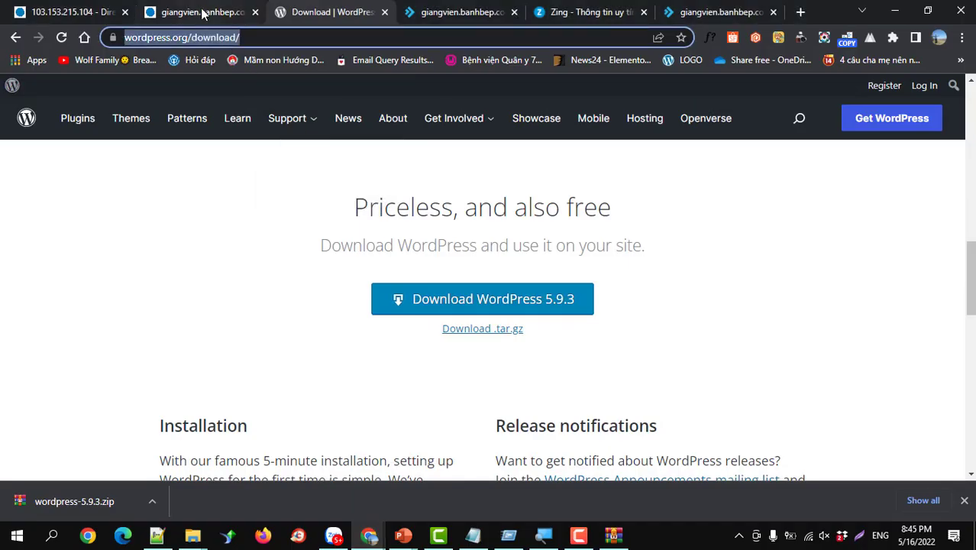
click(204, 14)
scroll(217, 187, up, 3)
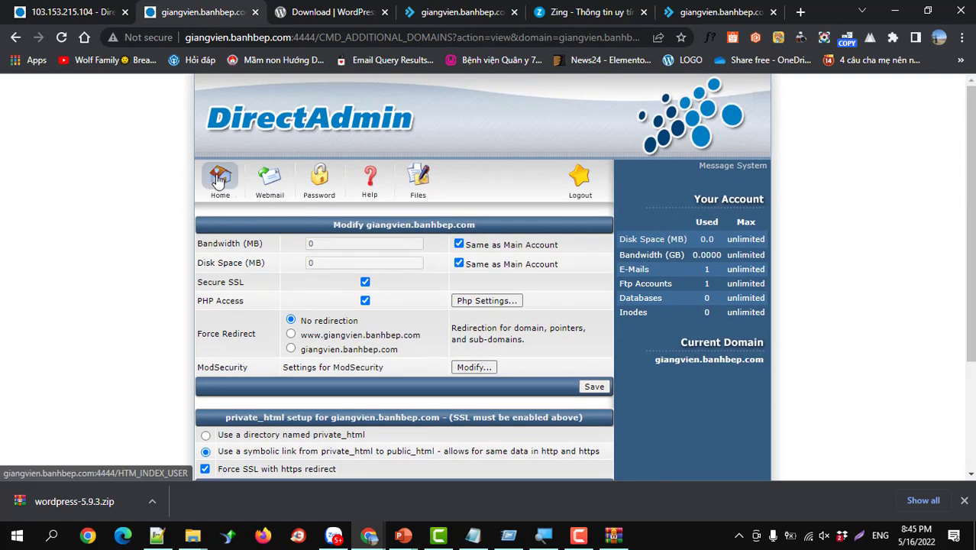
click(218, 180)
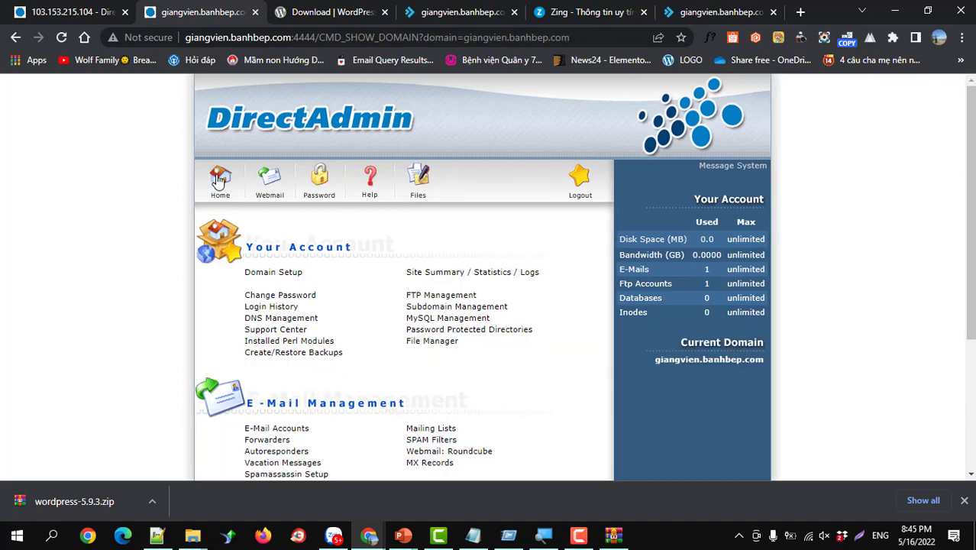
drag(319, 37, 598, 36)
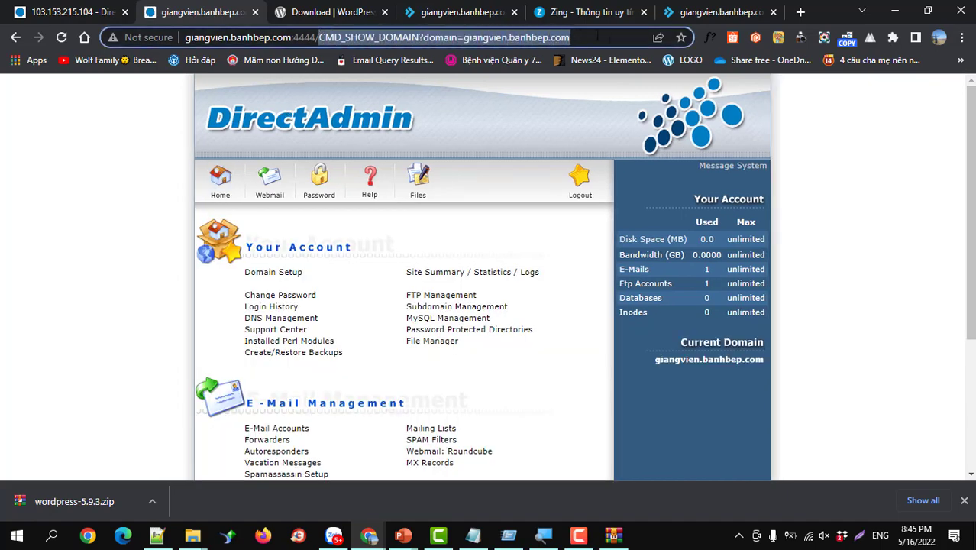
key(BackSpace)
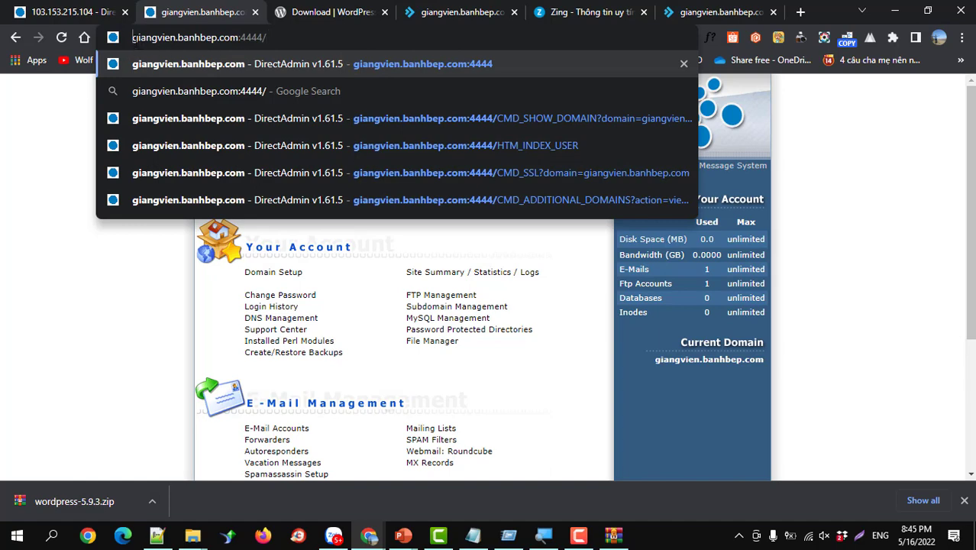
click(135, 38)
text(htt)
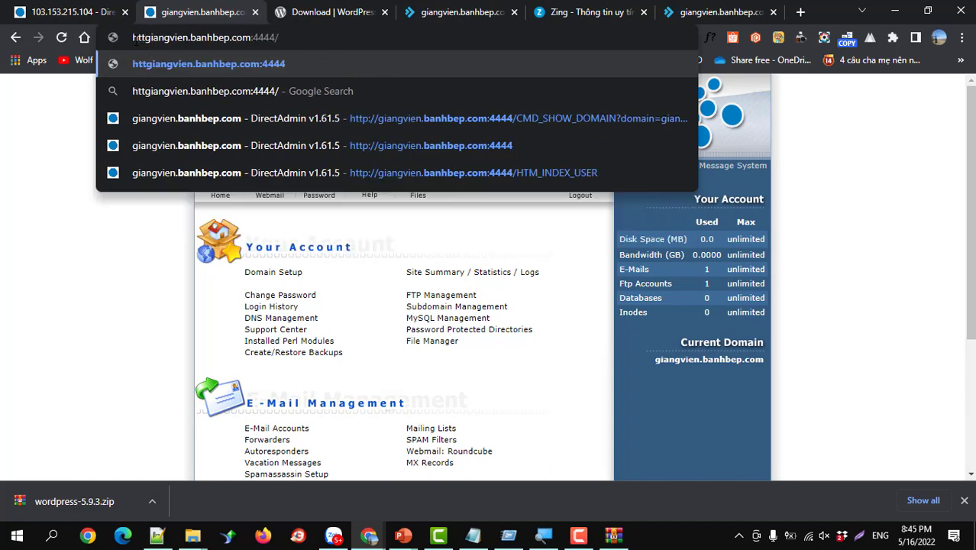
text(p:)
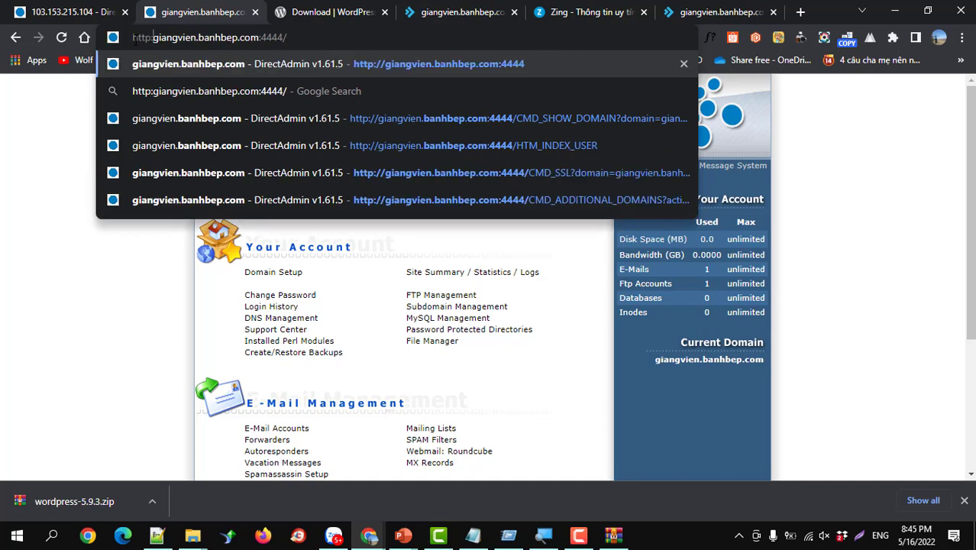
text(//)
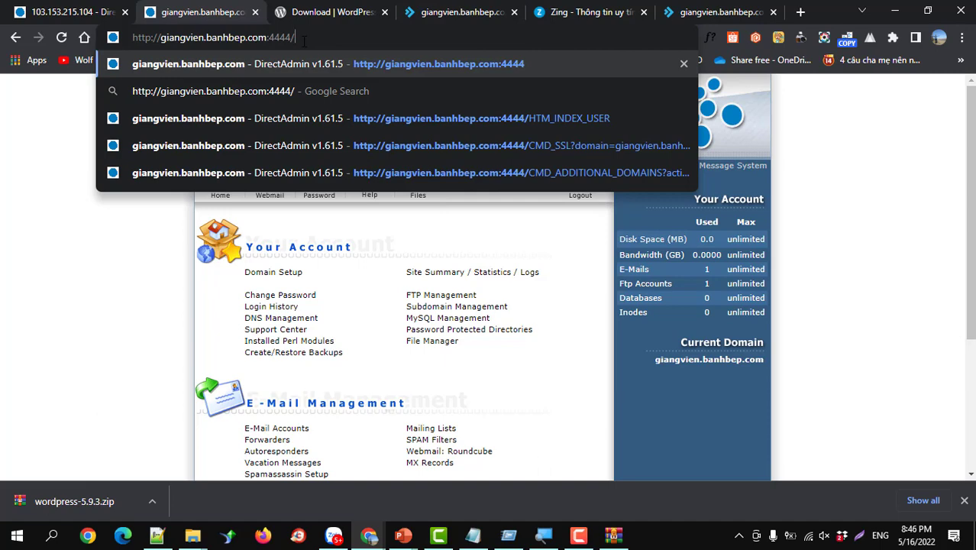
key(Return)
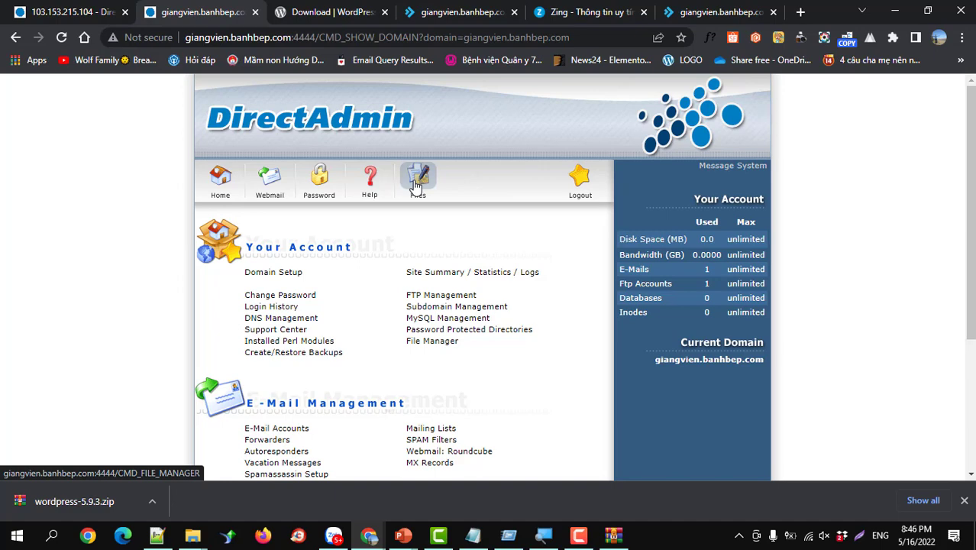
- Open File Manager and enter public_html, showing cgi-bin and the 112k index.html
click(416, 186)
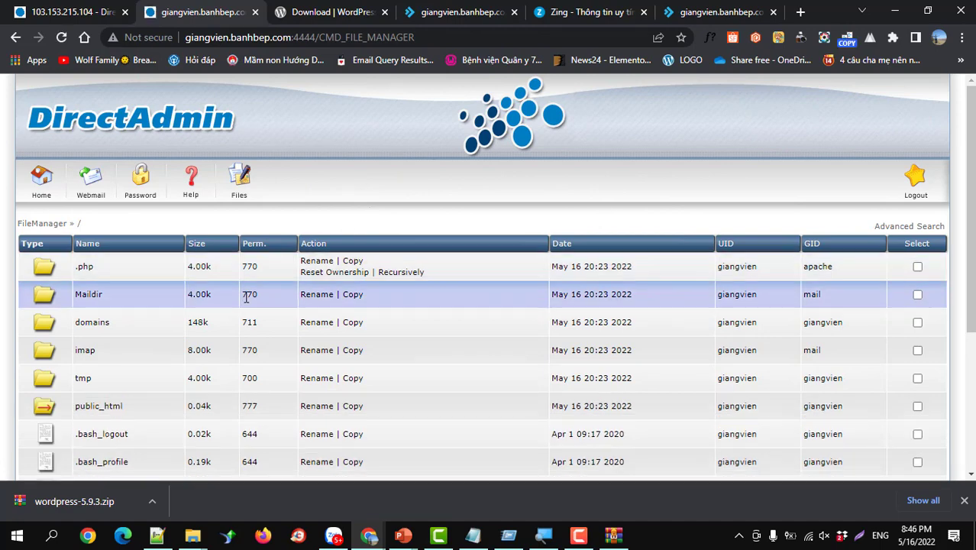
scroll(102, 412, down, 2)
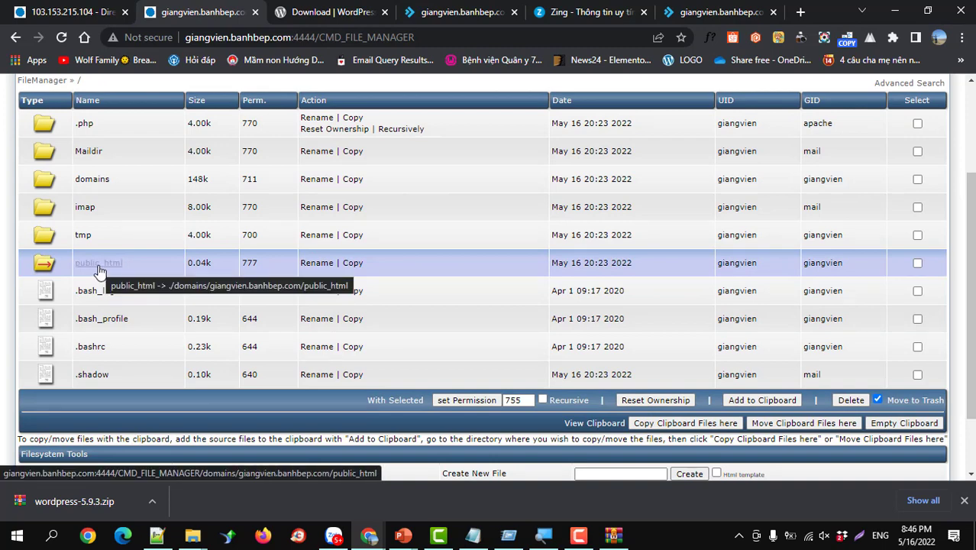
click(97, 263)
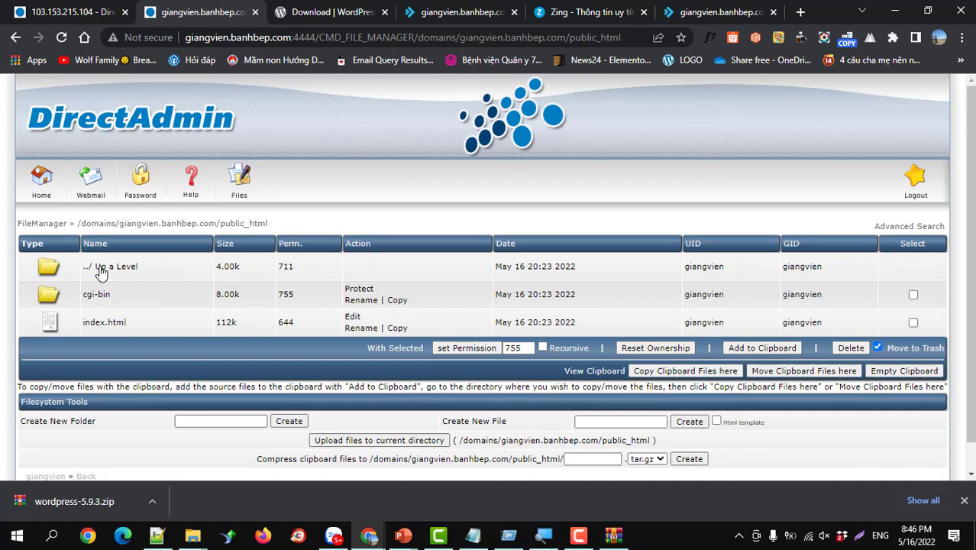
click(44, 177)
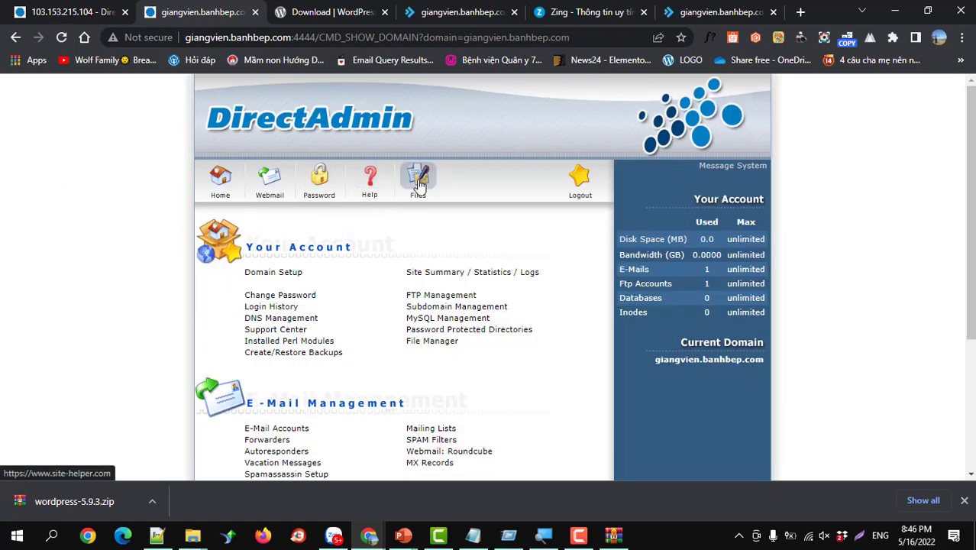
click(418, 180)
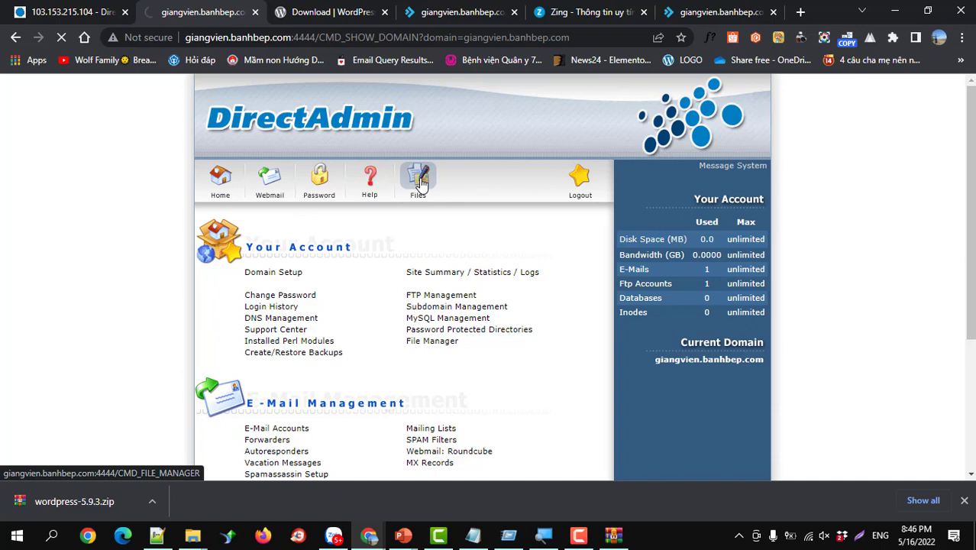
scroll(114, 359, down, 1)
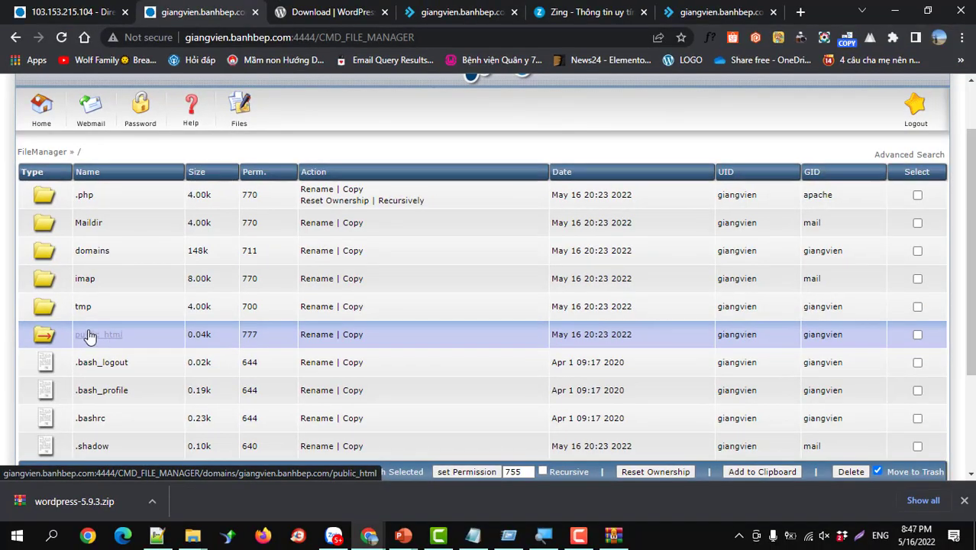
click(90, 337)
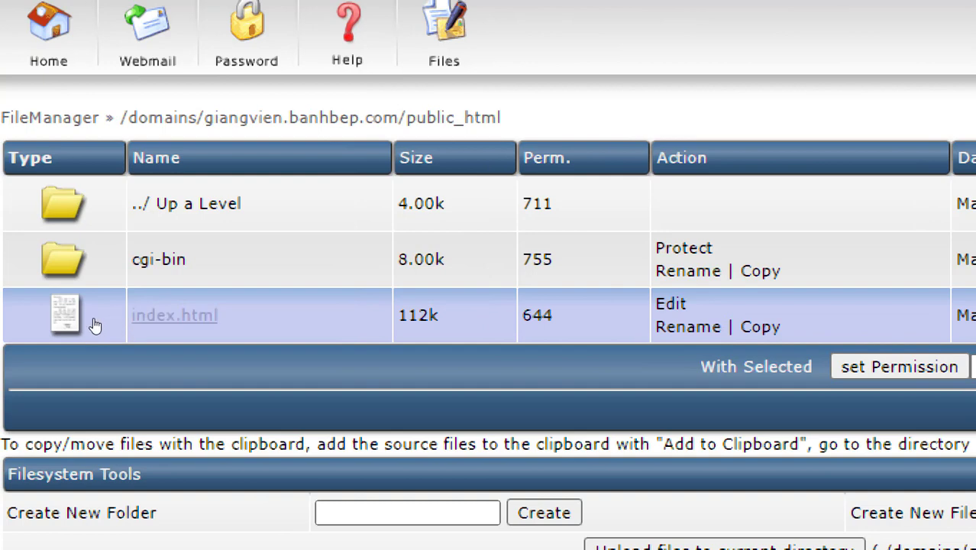
mouse_move(107, 327)
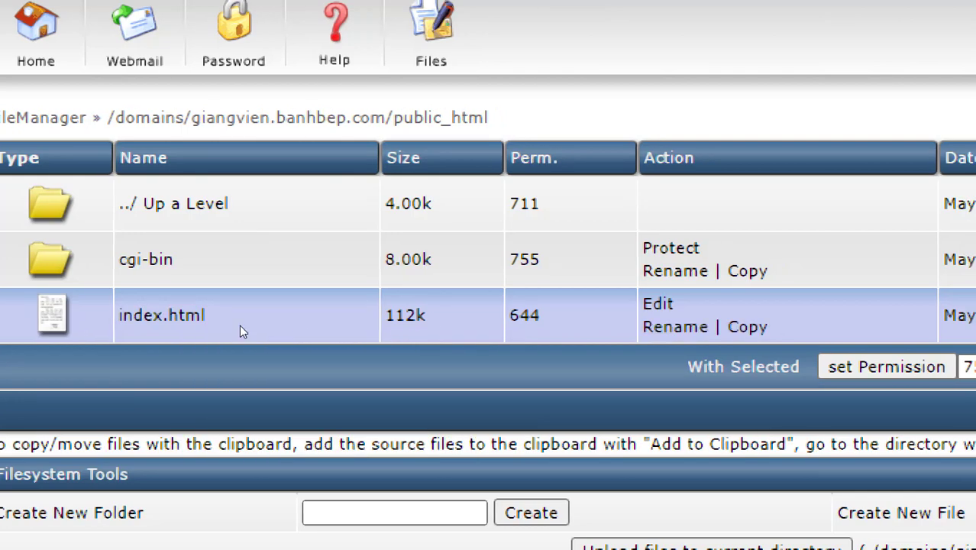
mouse_move(320, 328)
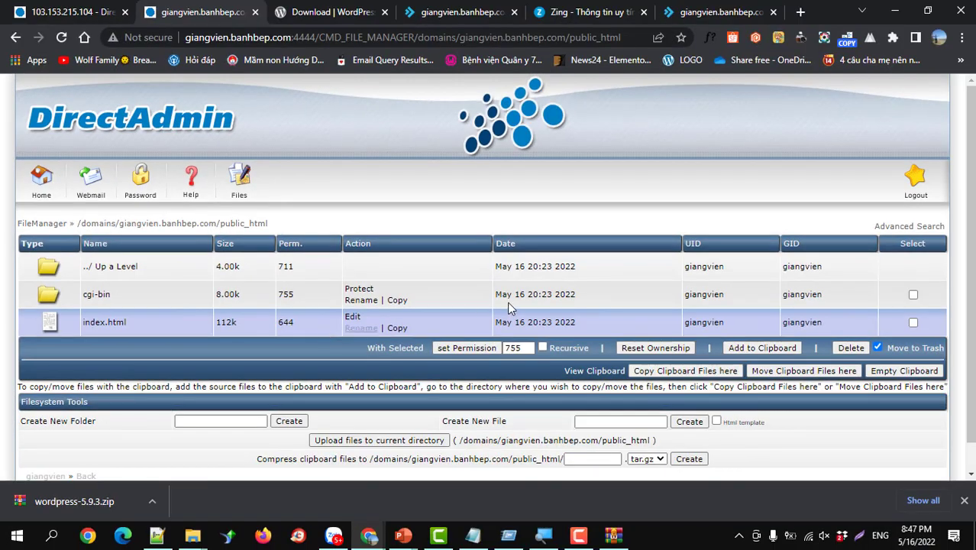
- Delete index.html from public_html permanently, without moving it to trash
click(913, 323)
click(877, 348)
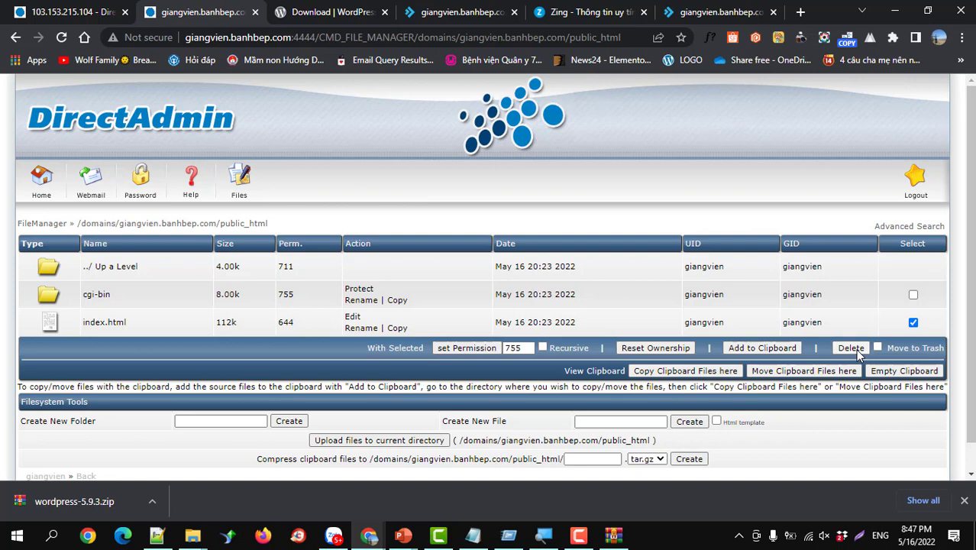
click(856, 351)
click(561, 122)
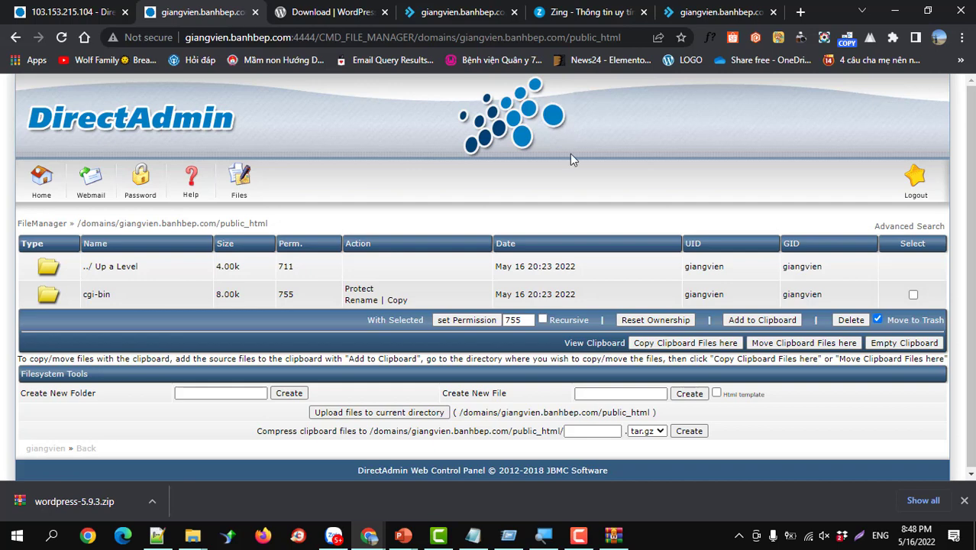
- Upload wordpress.zip from Downloads\wordpress into public_html via the first upload slot
click(410, 413)
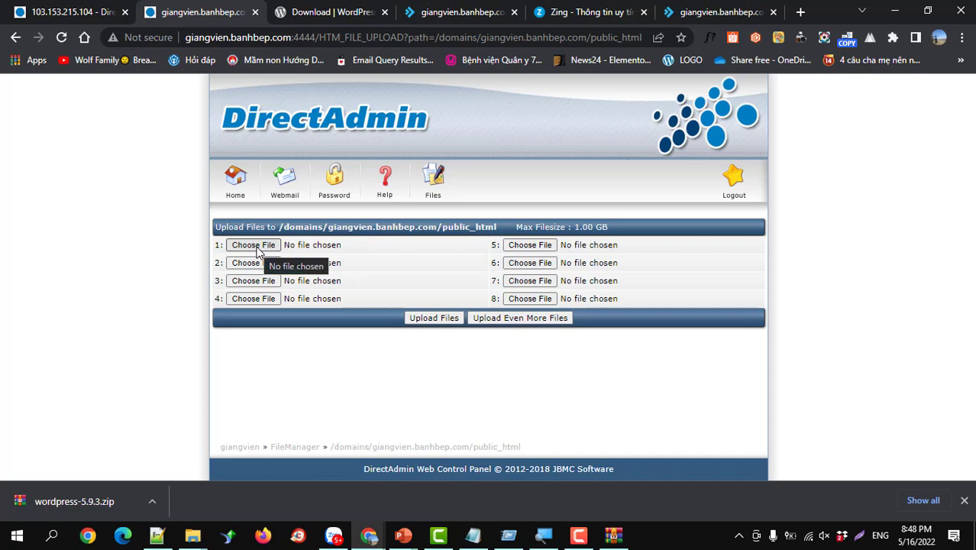
click(258, 248)
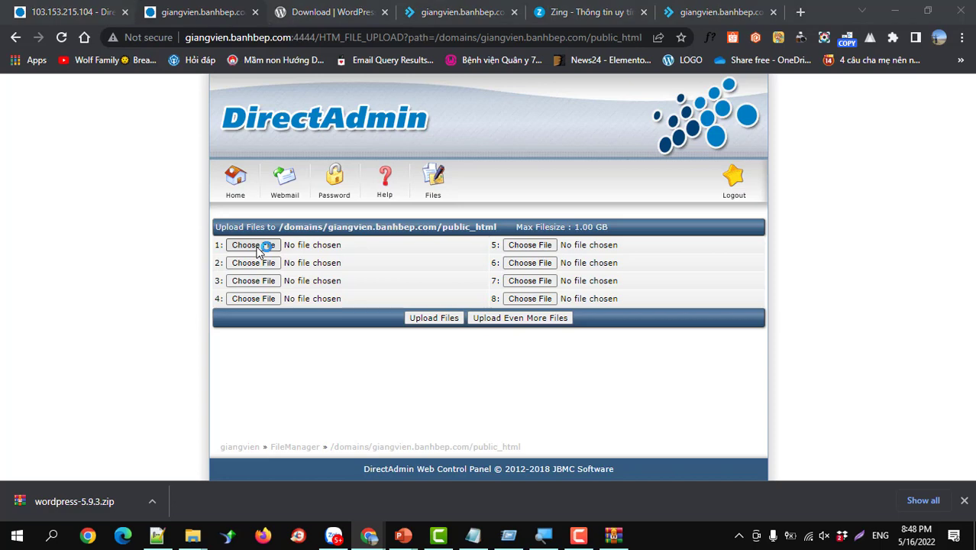
scroll(257, 241, up, 2)
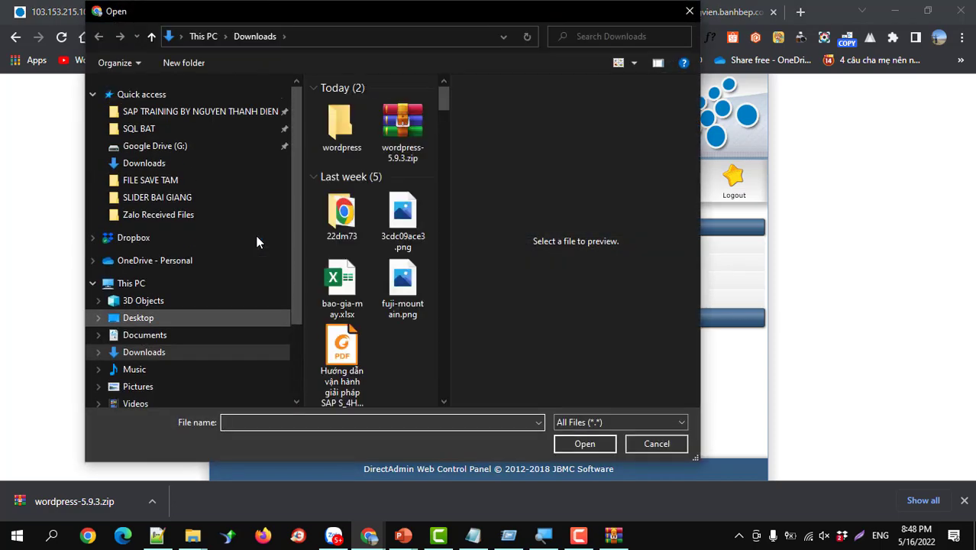
double_click(340, 129)
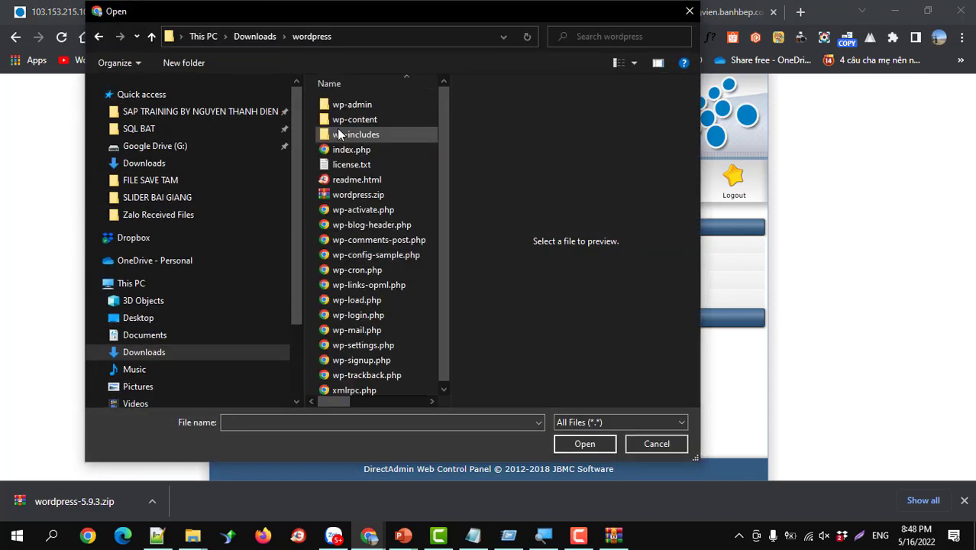
click(345, 196)
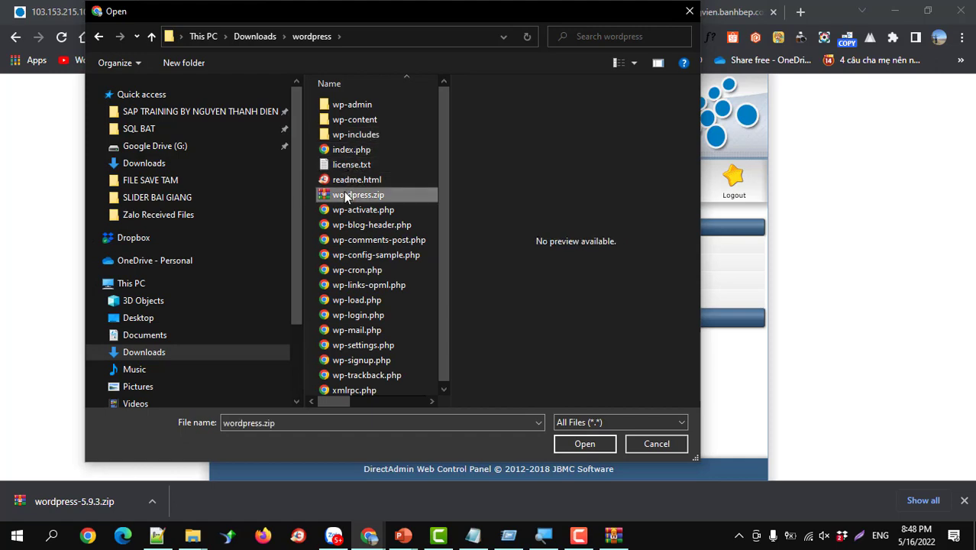
click(575, 448)
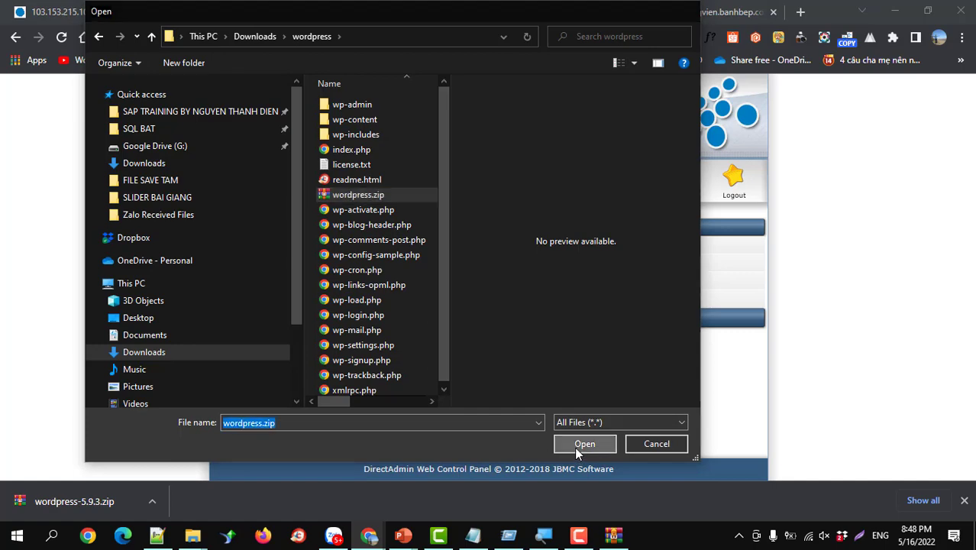
click(449, 320)
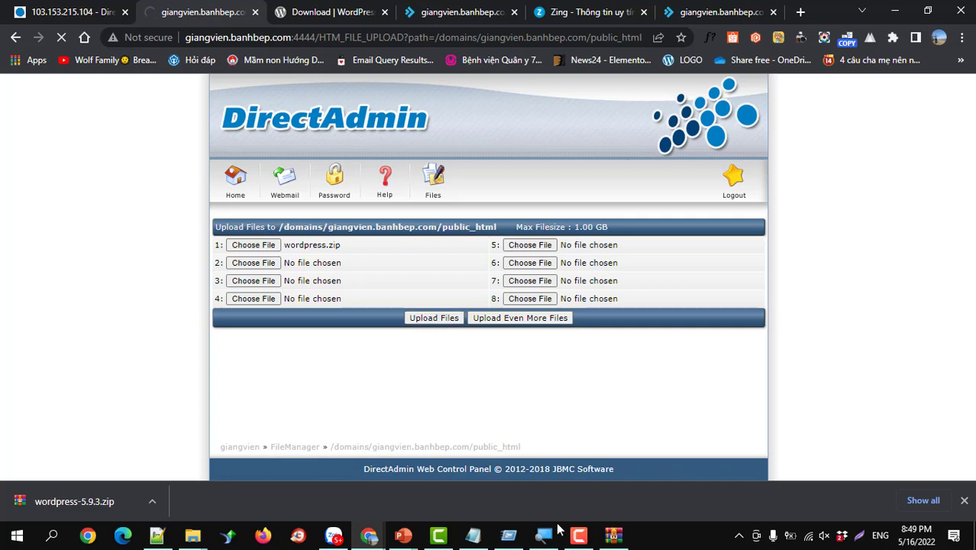
click(577, 536)
- Follow the HERE link back to public_html, now listing the 19.2M wordpress.zip
click(577, 537)
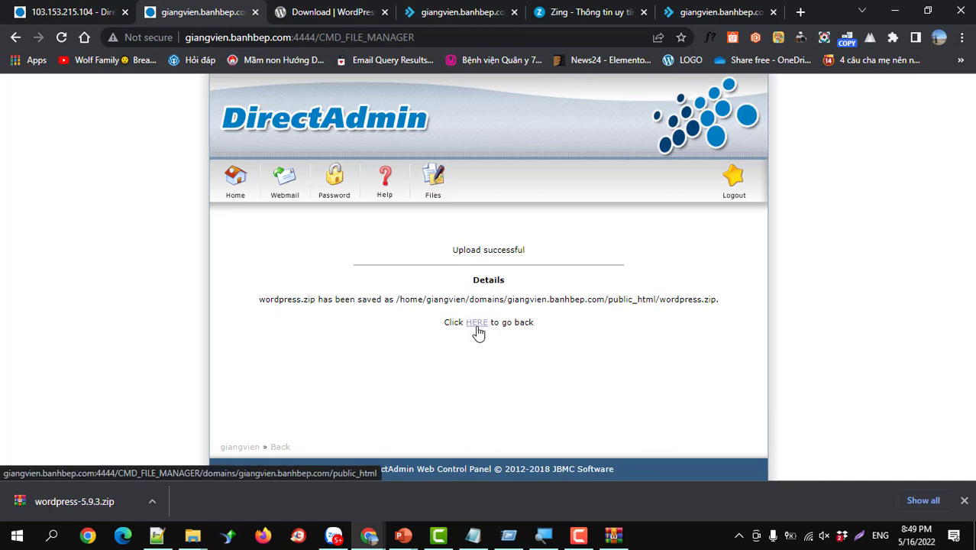
click(476, 322)
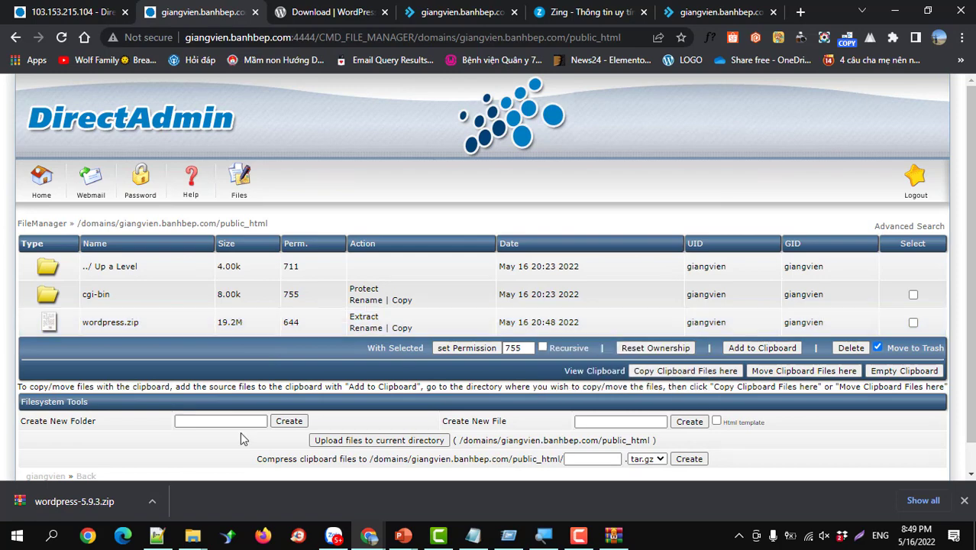
click(195, 539)
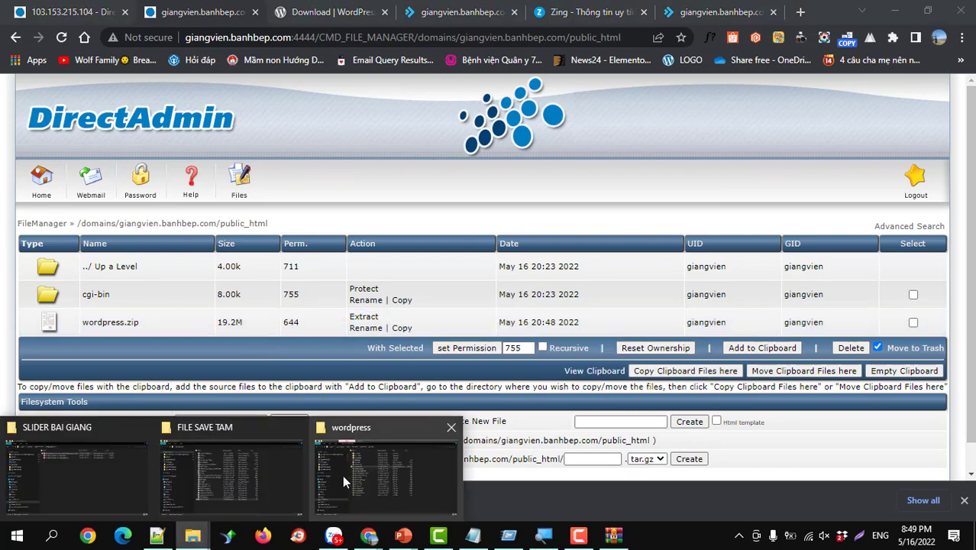
click(342, 475)
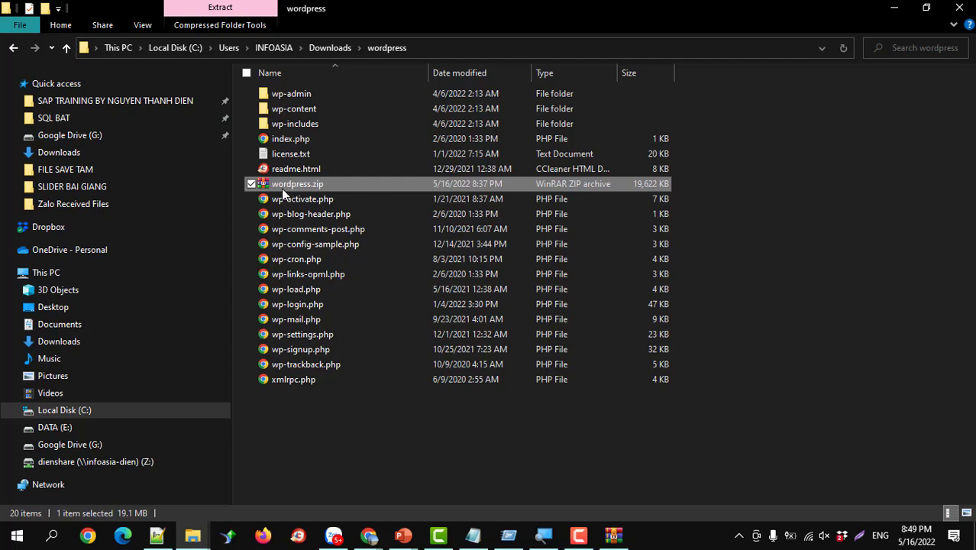
click(438, 58)
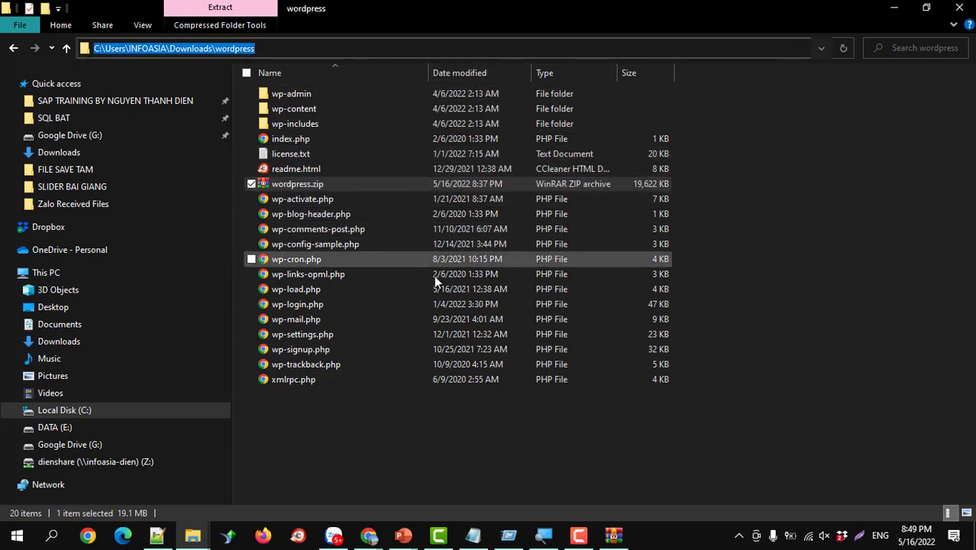
click(895, 13)
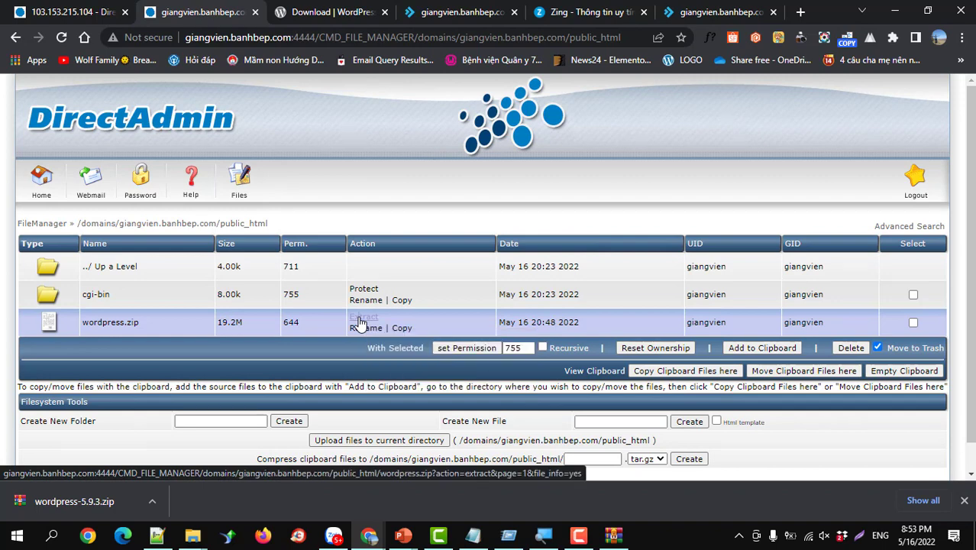
- Extract the whole wordpress.zip archive into /domains/giangvien.banhbep.com/public_html
click(361, 318)
scroll(361, 325, down, 2)
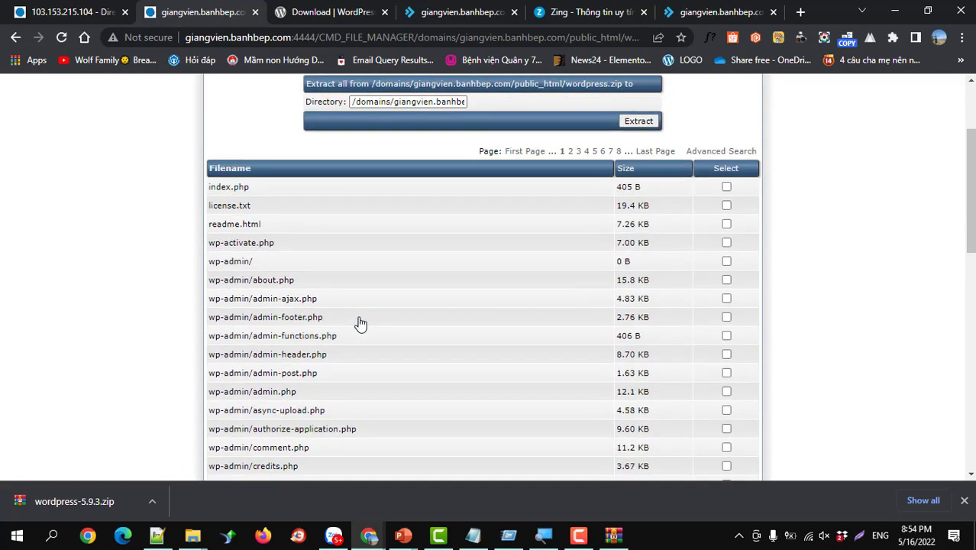
scroll(360, 322, up, 2)
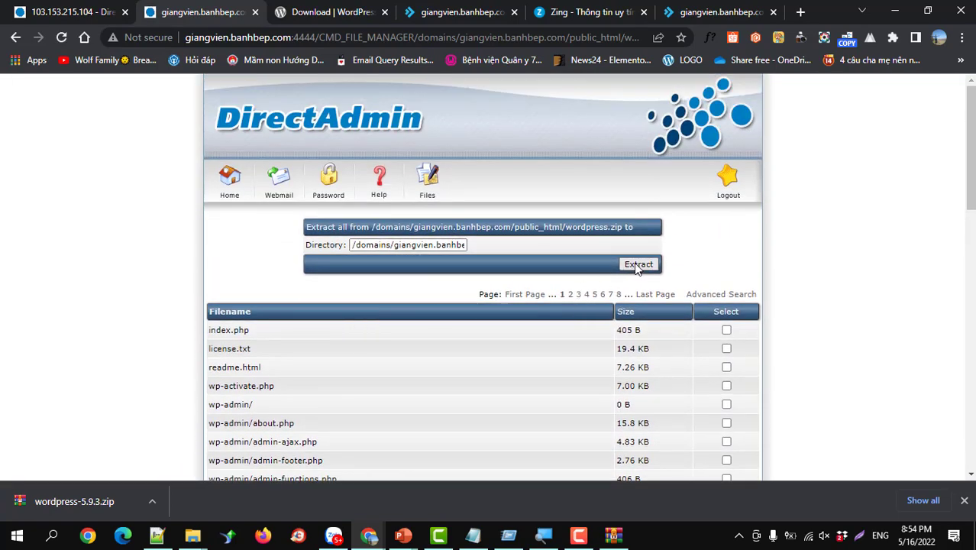
scroll(631, 276, down, 12)
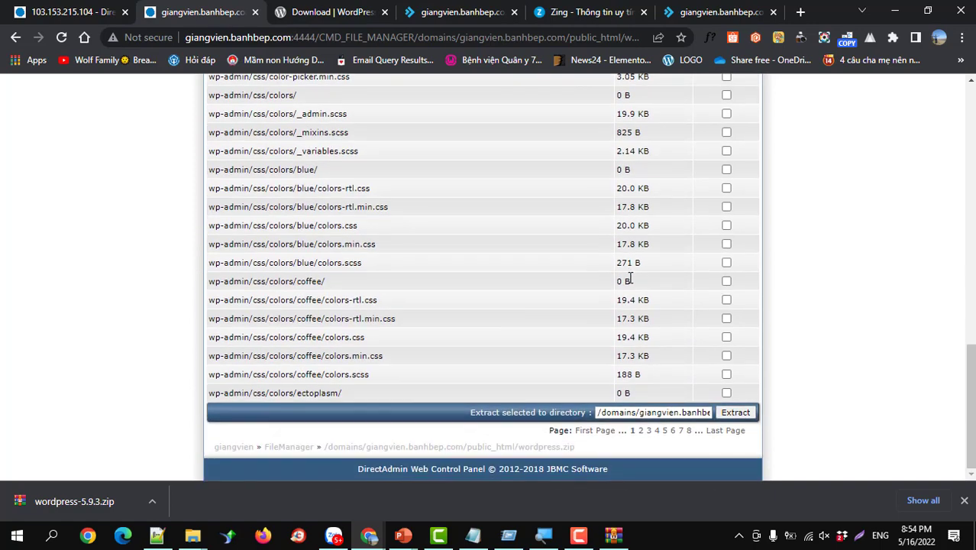
scroll(630, 279, up, 7)
scroll(631, 276, up, 5)
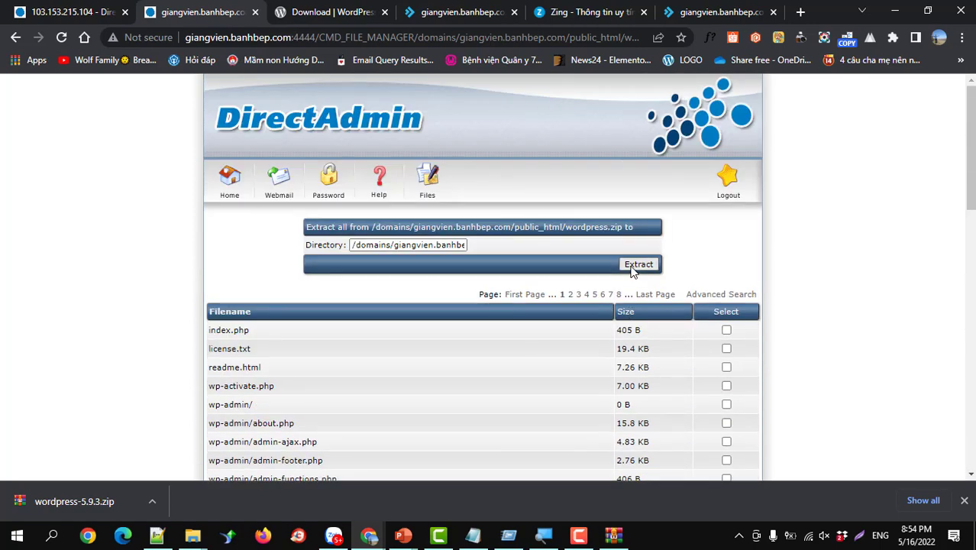
click(639, 264)
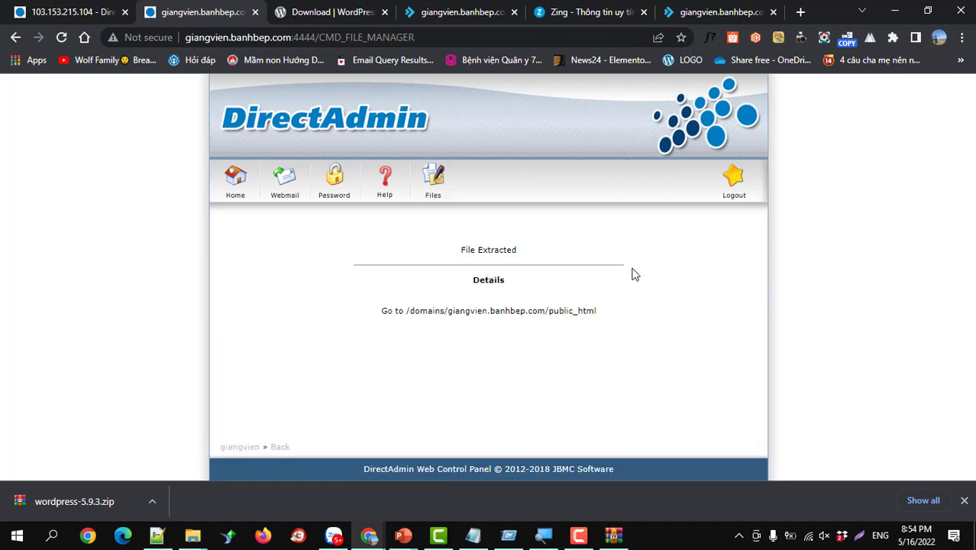
- Confirm public_html now holds wp-admin, wp-content, wp-includes and index.php, then start a blank tab
click(542, 312)
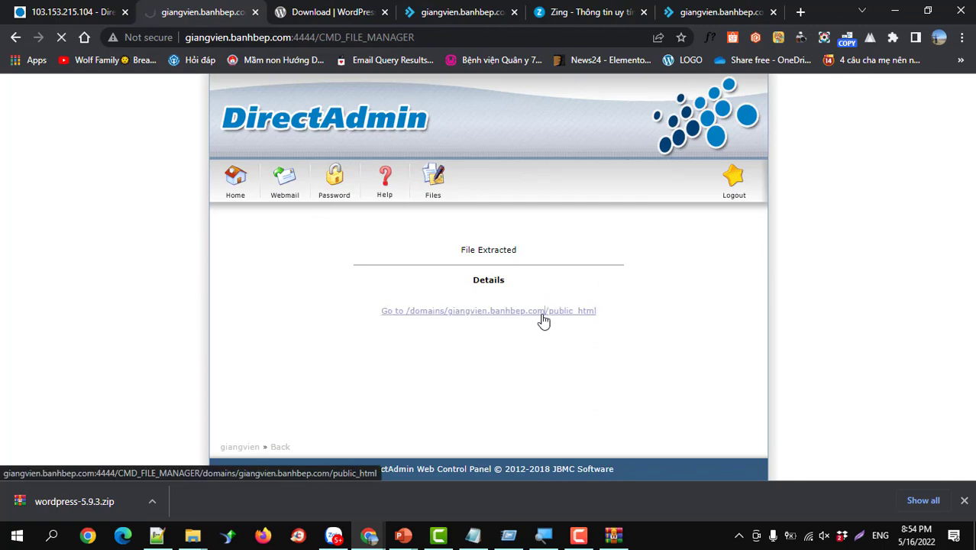
scroll(544, 321, down, 8)
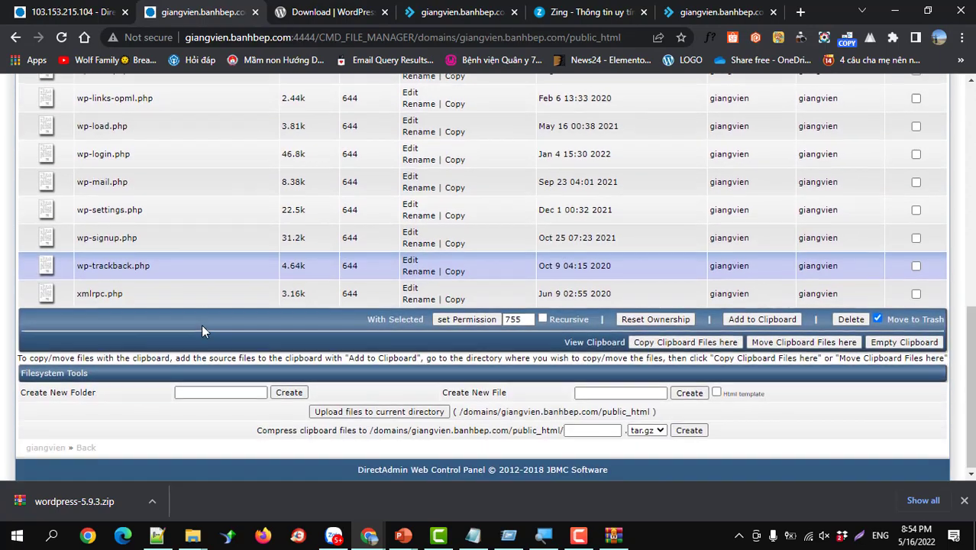
scroll(201, 323, up, 10)
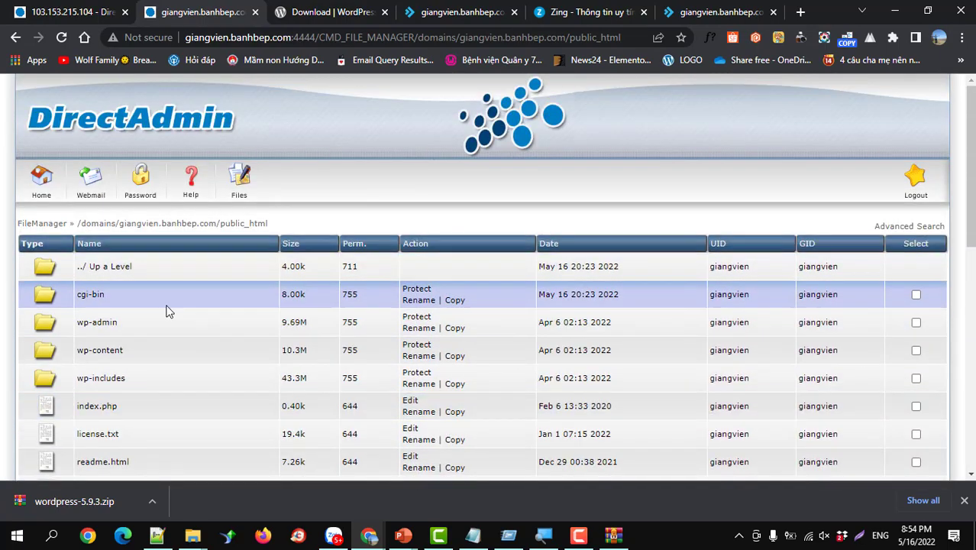
scroll(168, 310, down, 5)
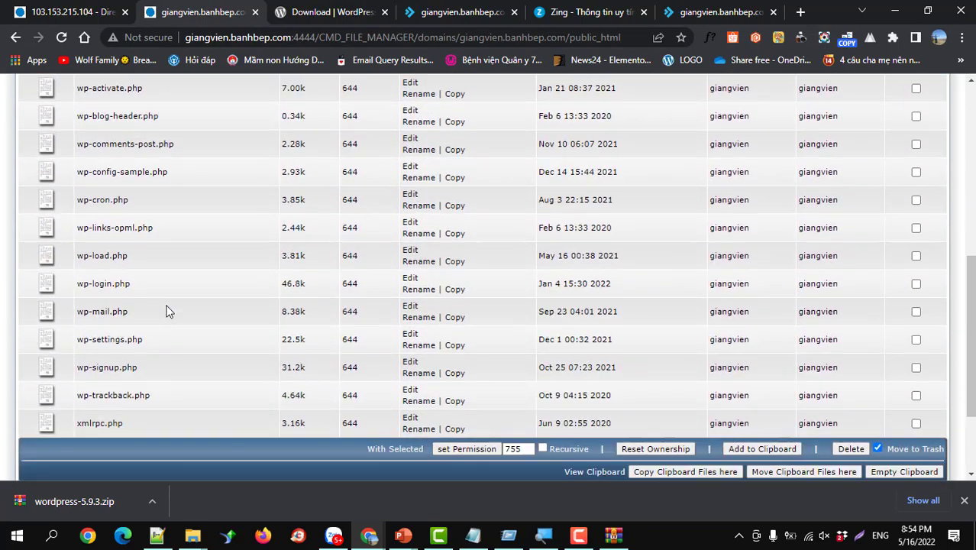
scroll(168, 311, up, 1)
scroll(168, 311, up, 4)
scroll(168, 311, down, 1)
scroll(168, 311, up, 1)
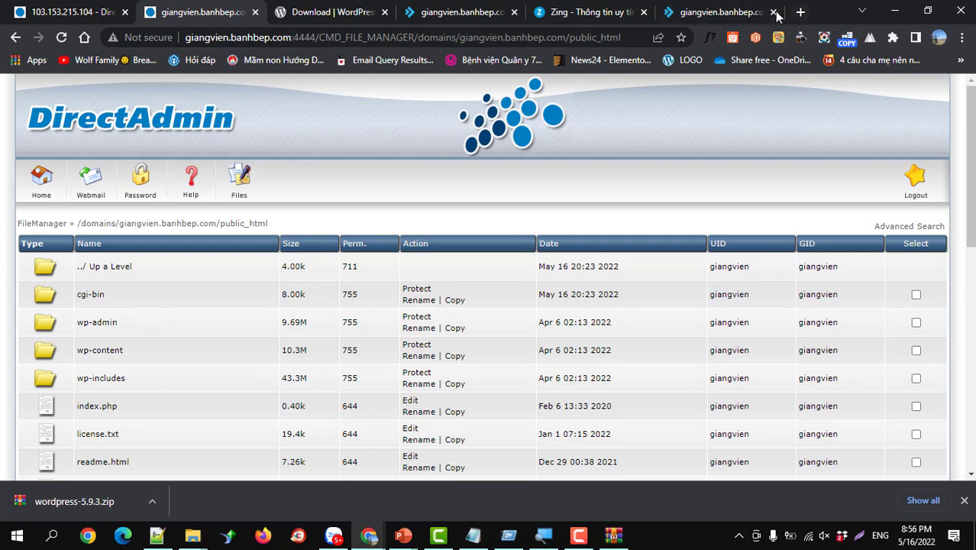
click(799, 12)
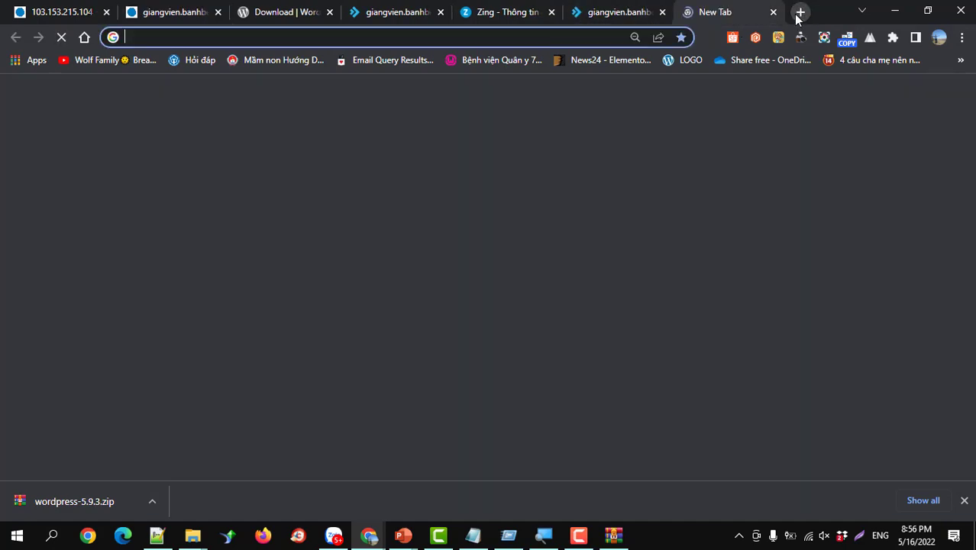
text(htt)
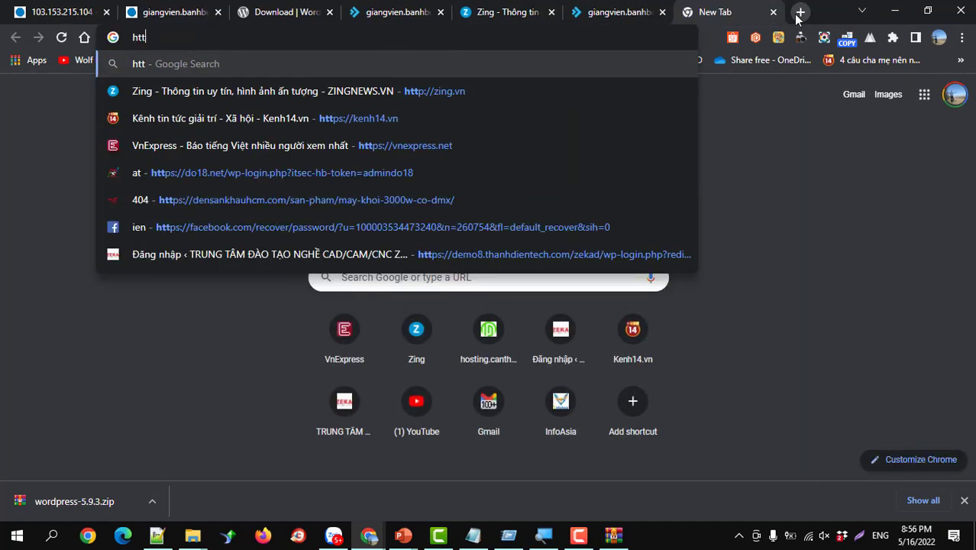
text(p)
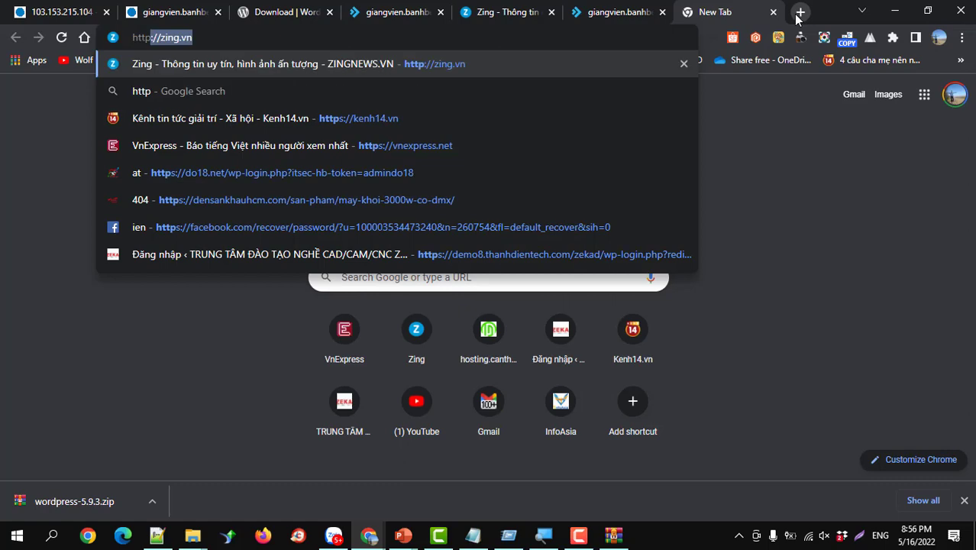
text(s://)
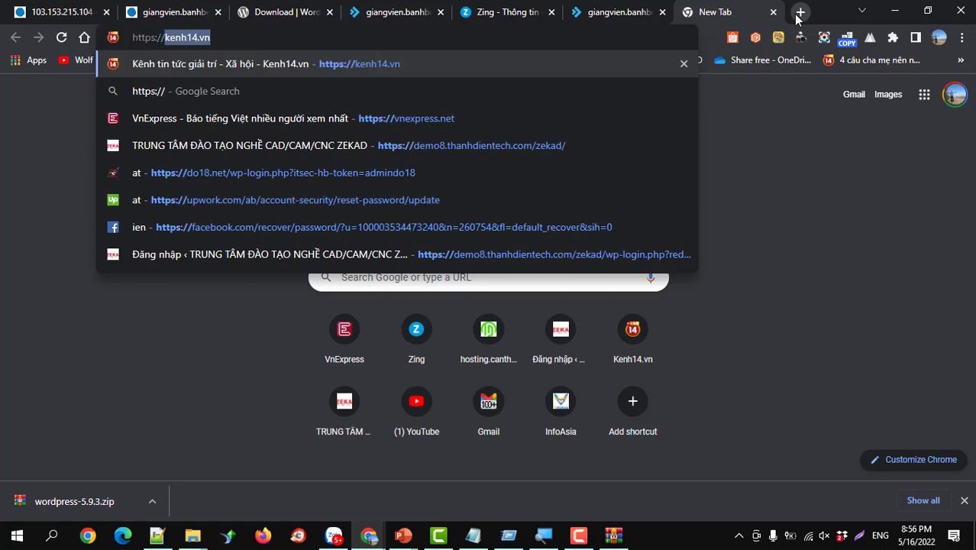
text(giangvien.banhbep)
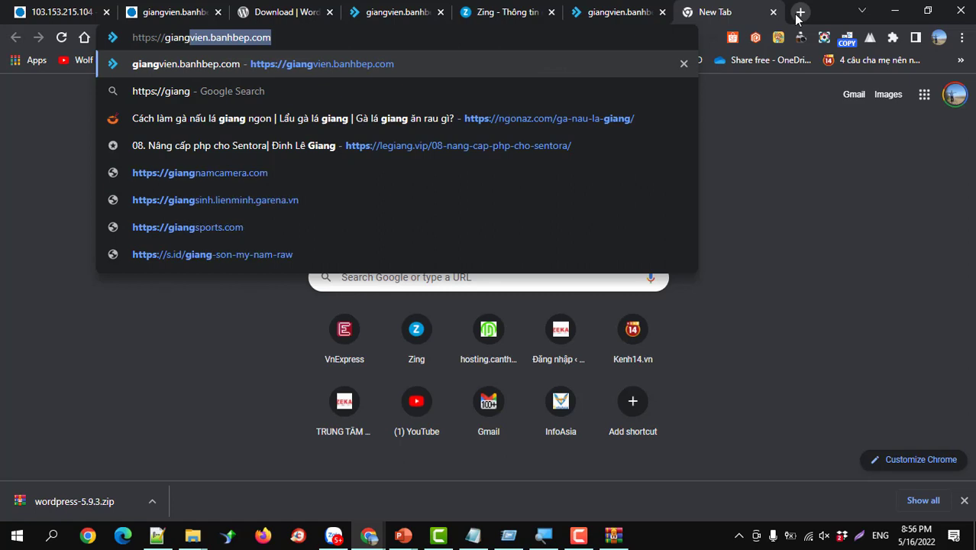
key(Return)
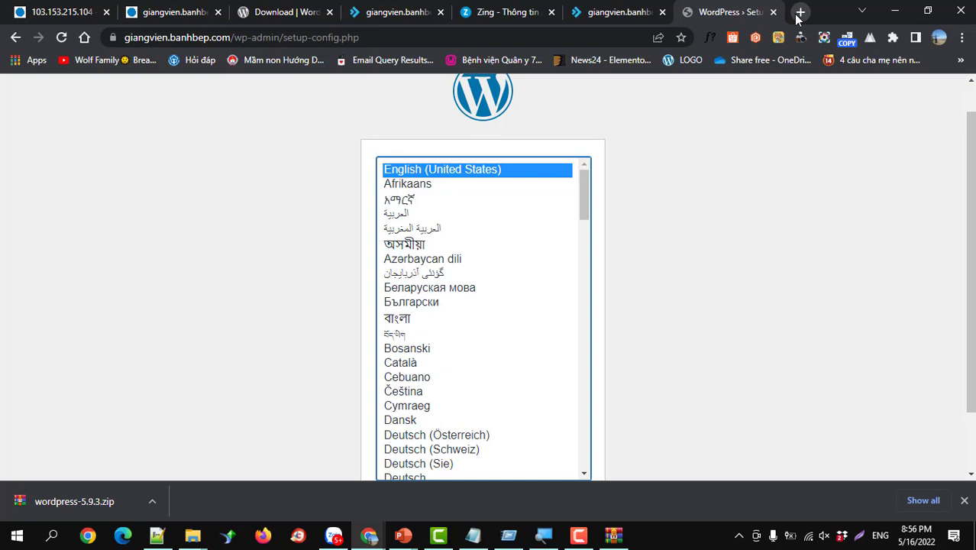
- Pick Tiếng Việt as the installer language and proceed past the welcome page to the database form
scroll(631, 248, down, 1)
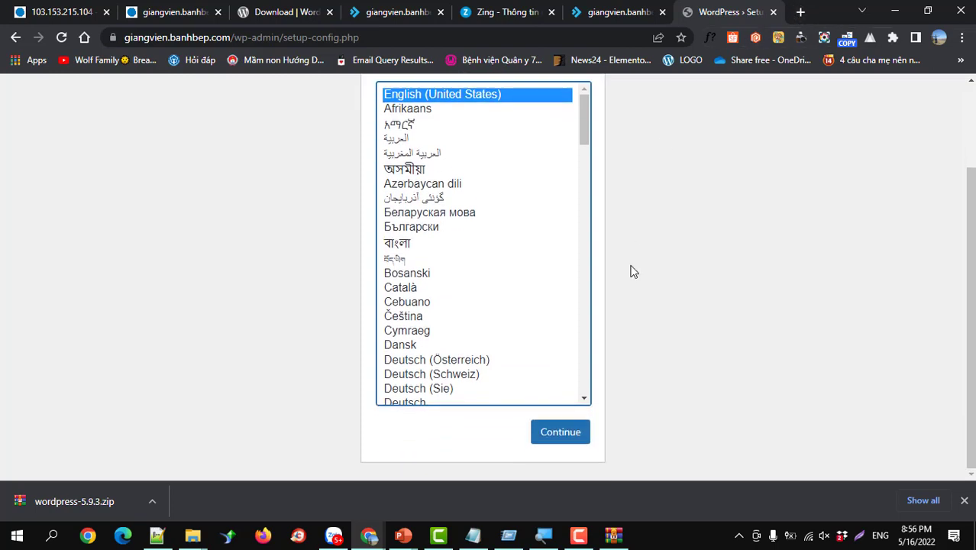
drag(586, 174, 579, 391)
click(427, 343)
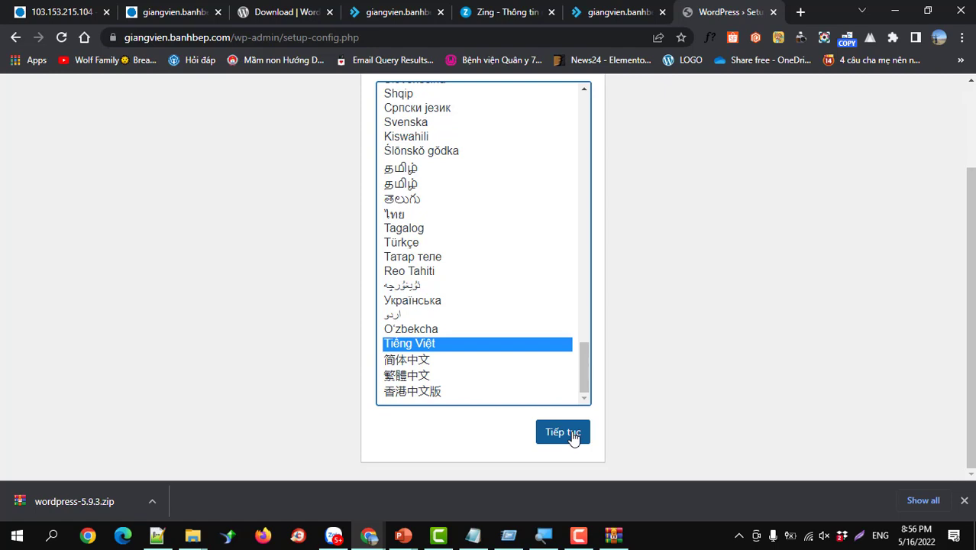
click(572, 438)
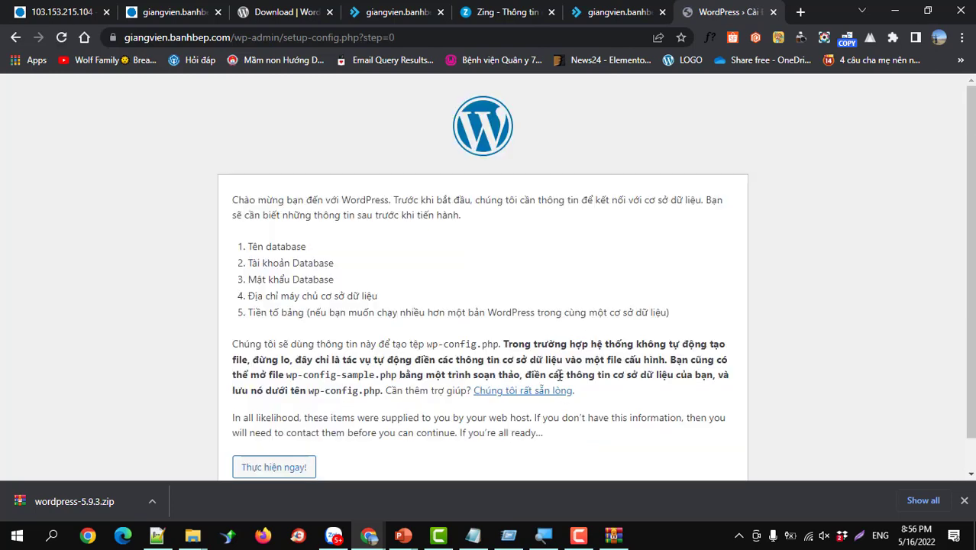
scroll(557, 360, down, 1)
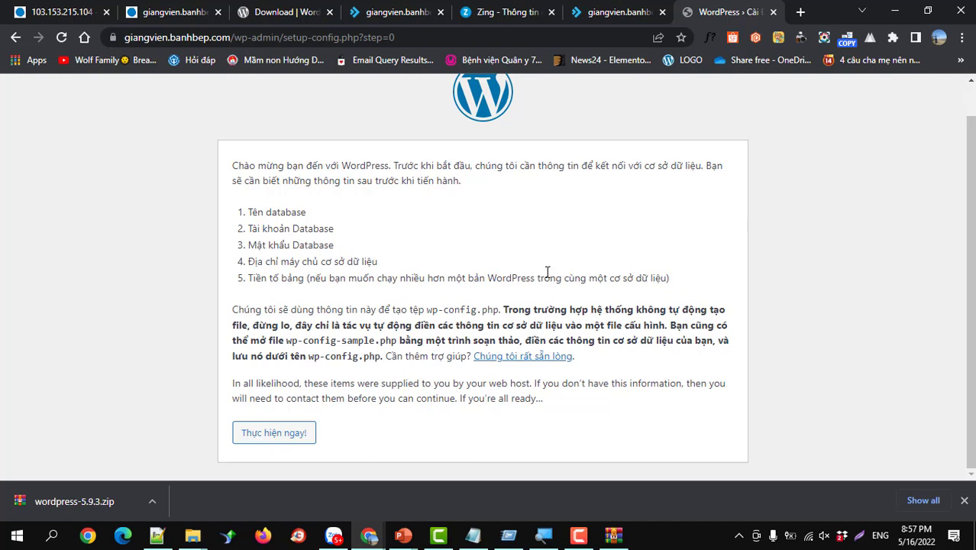
click(282, 435)
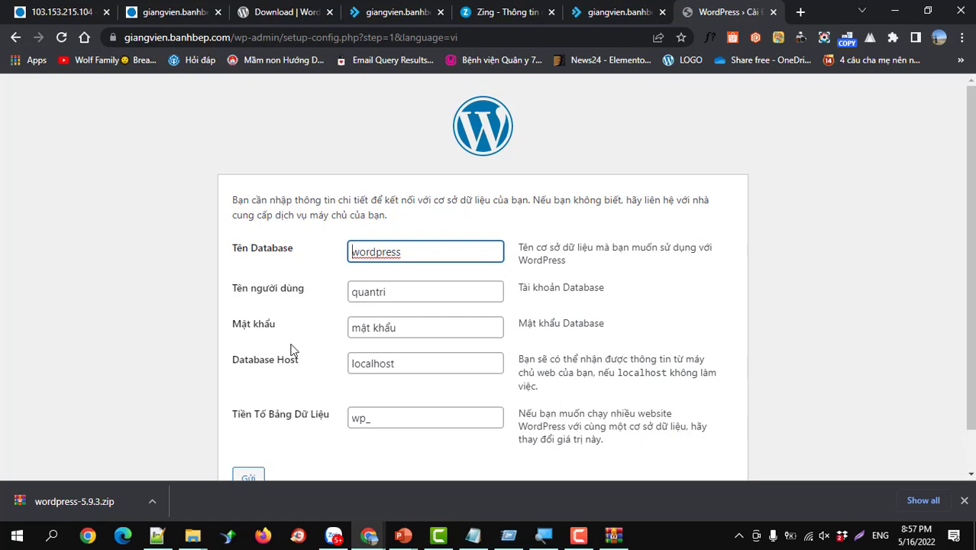
- Switch to the older giangvien.banhbep.com tab showing the under-construction placeholder
scroll(259, 267, down, 1)
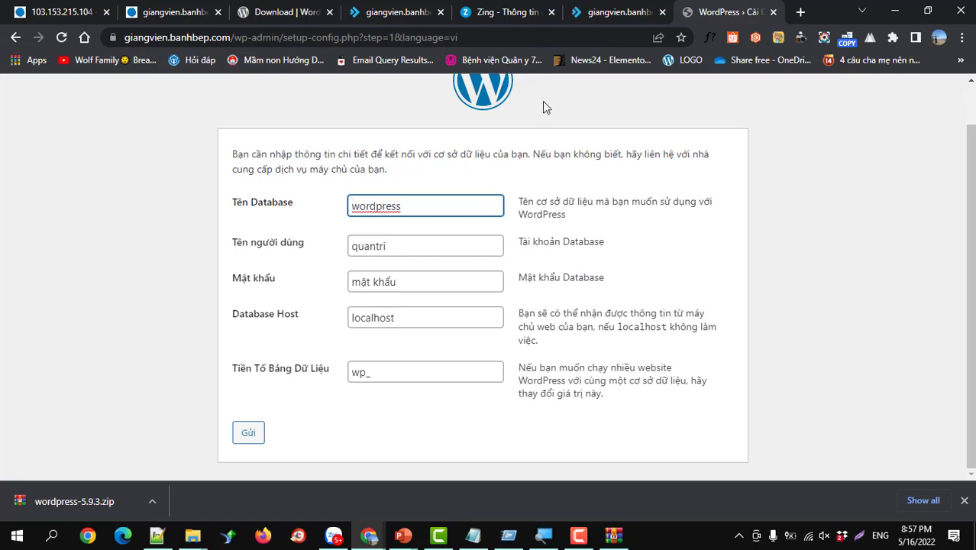
click(607, 14)
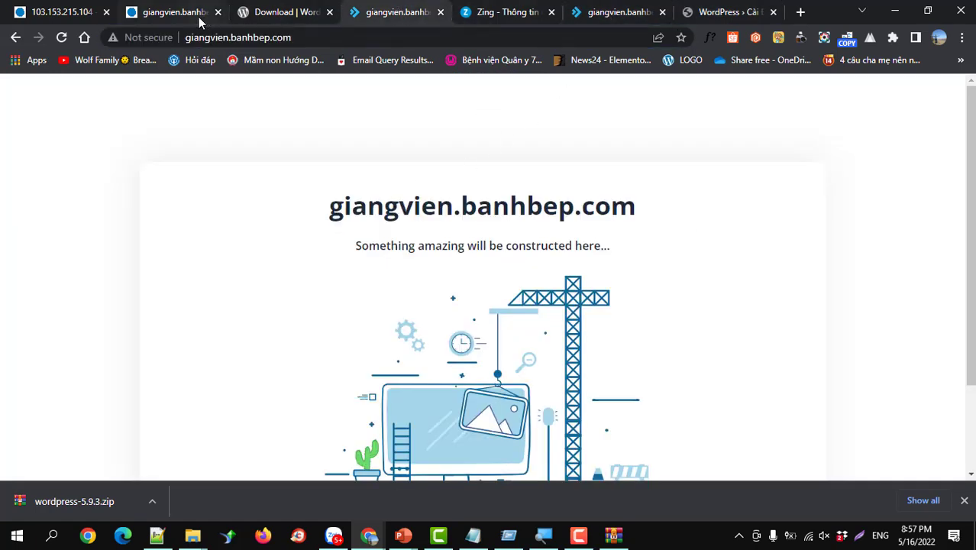
- Go from the file manager to DirectAdmin's MySQL Management and begin a new database
click(186, 16)
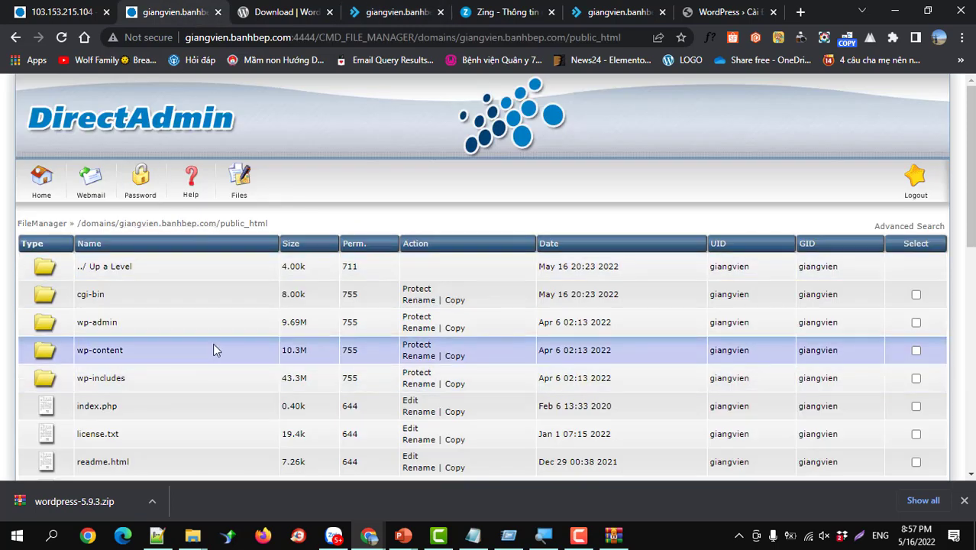
click(42, 182)
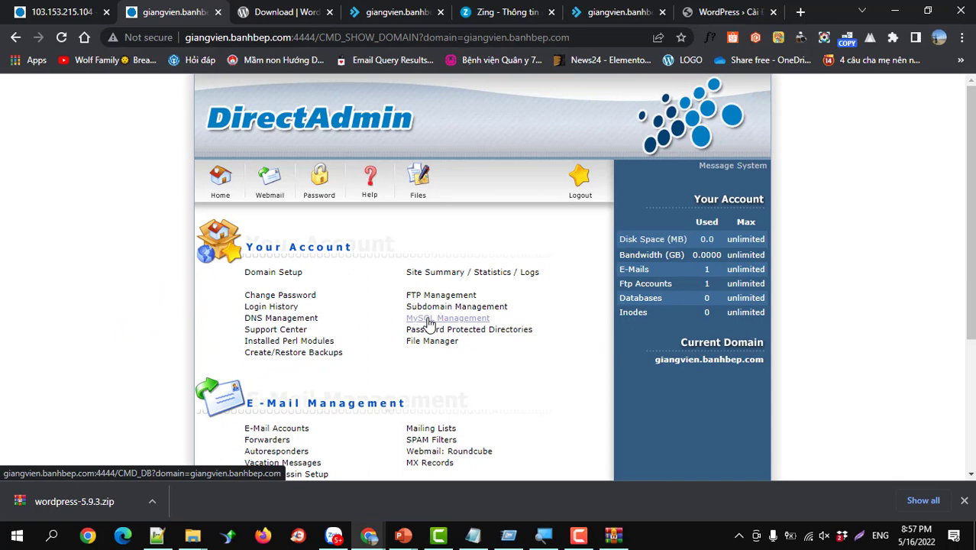
click(430, 324)
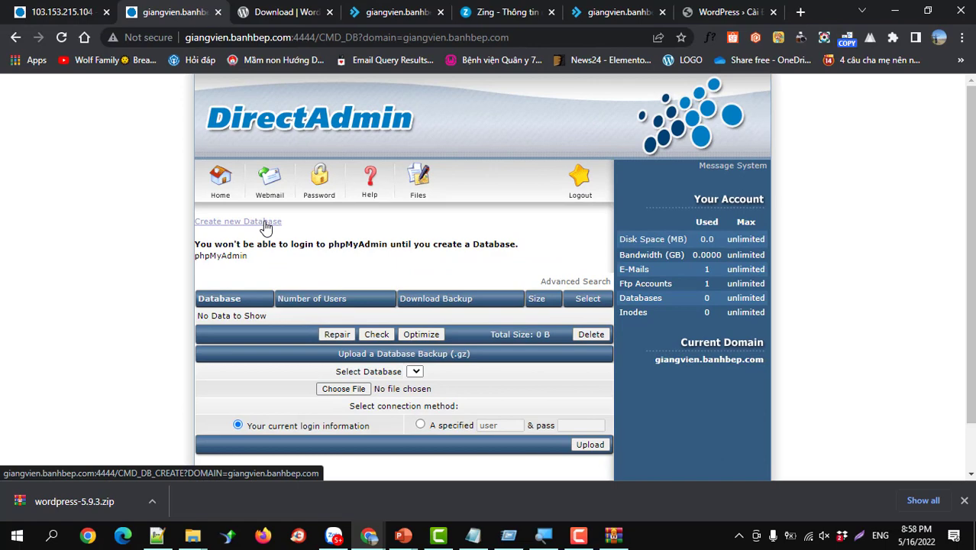
click(265, 227)
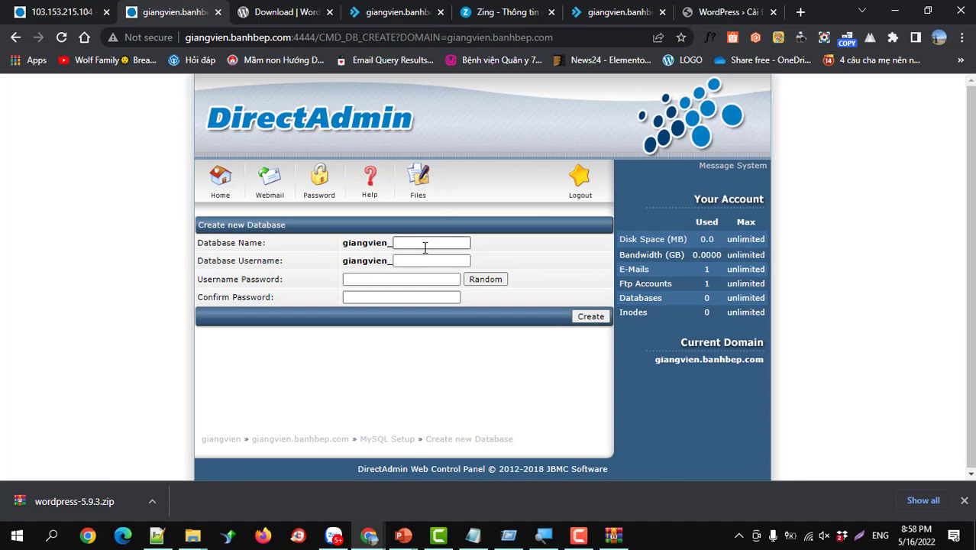
- Create database giangvien_data with user giangvien_user and a randomly generated password
click(424, 244)
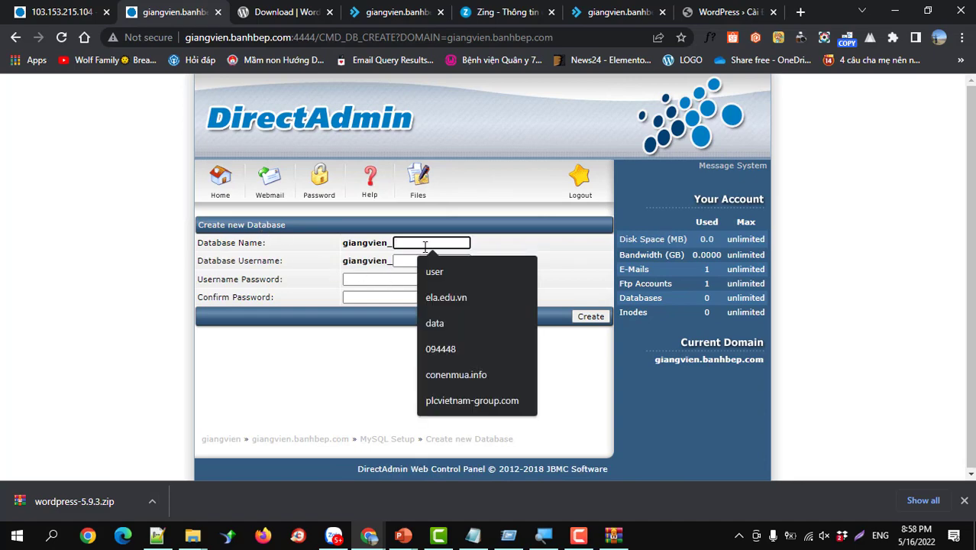
text(data)
key(Tab)
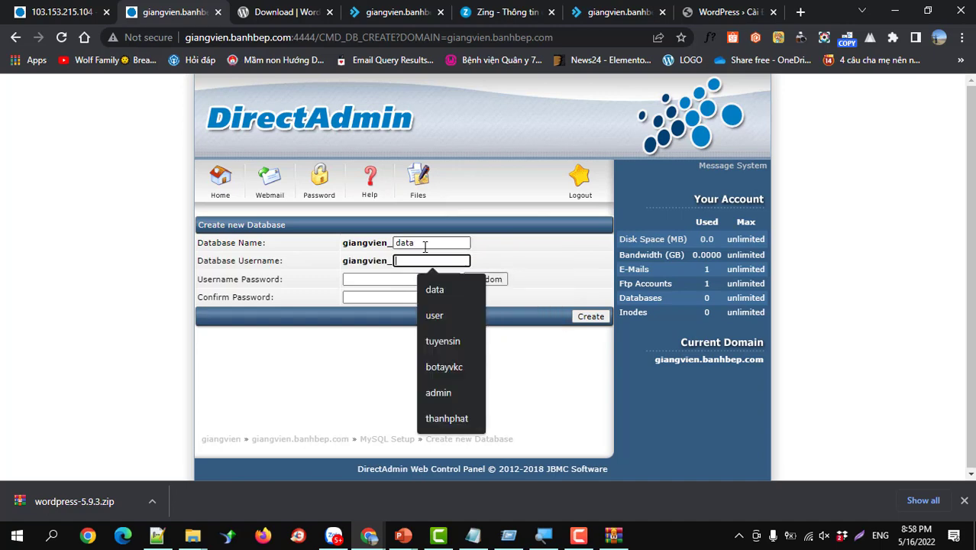
text(user)
key(Tab)
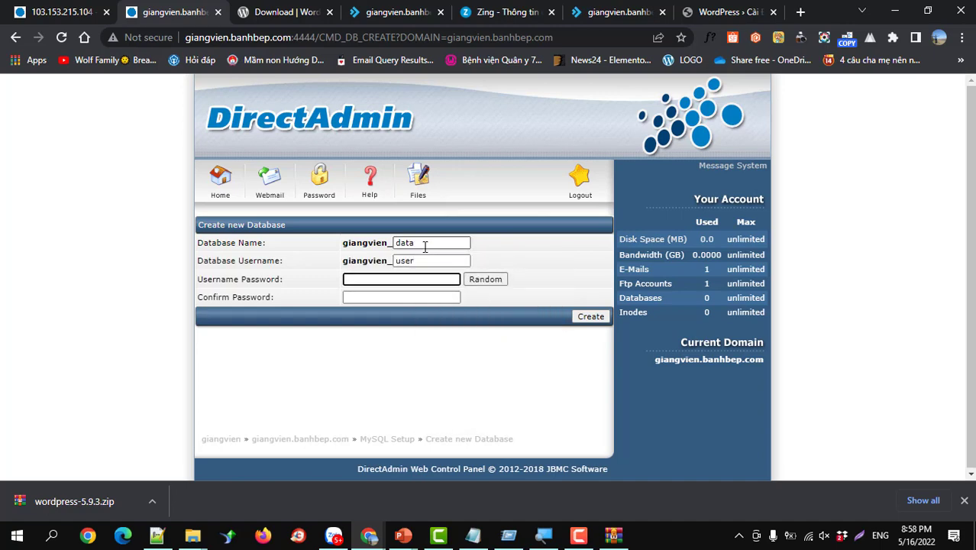
click(471, 280)
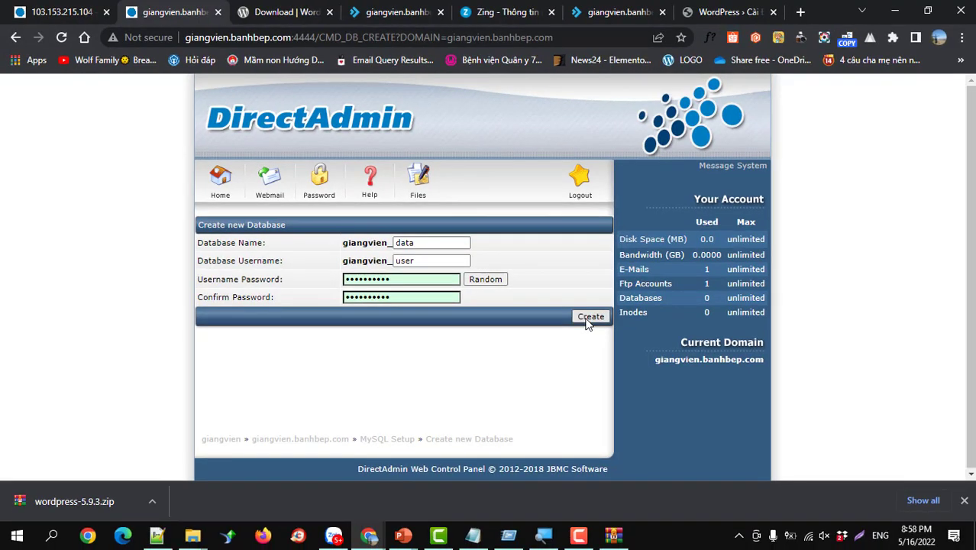
click(589, 318)
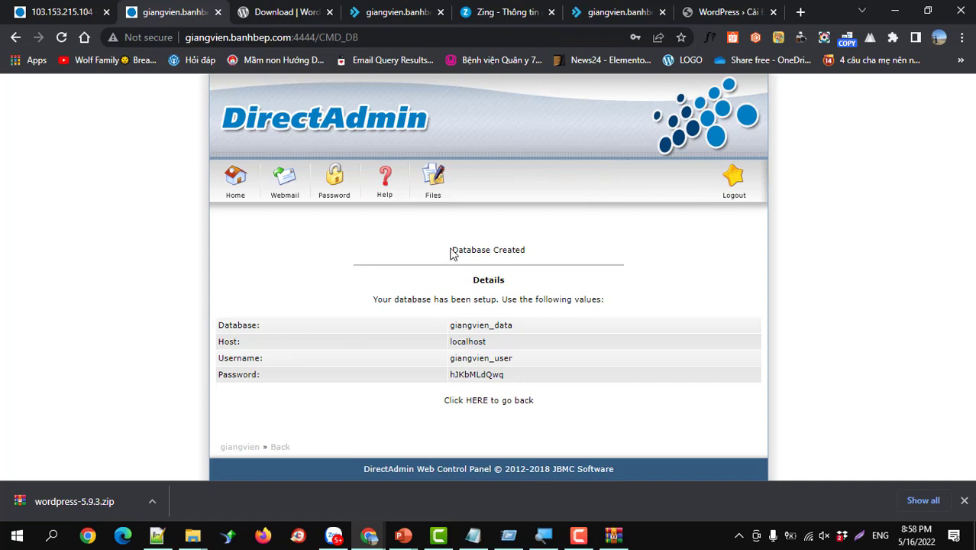
- Copy the new database details and paste them into a new Notepad document
drag(450, 253, 518, 376)
key(ctrl+c)
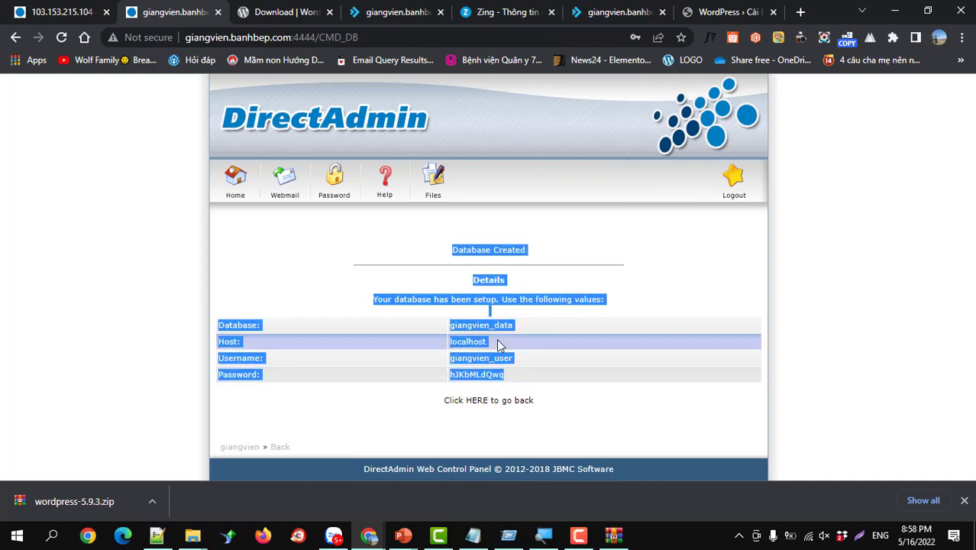
click(52, 534)
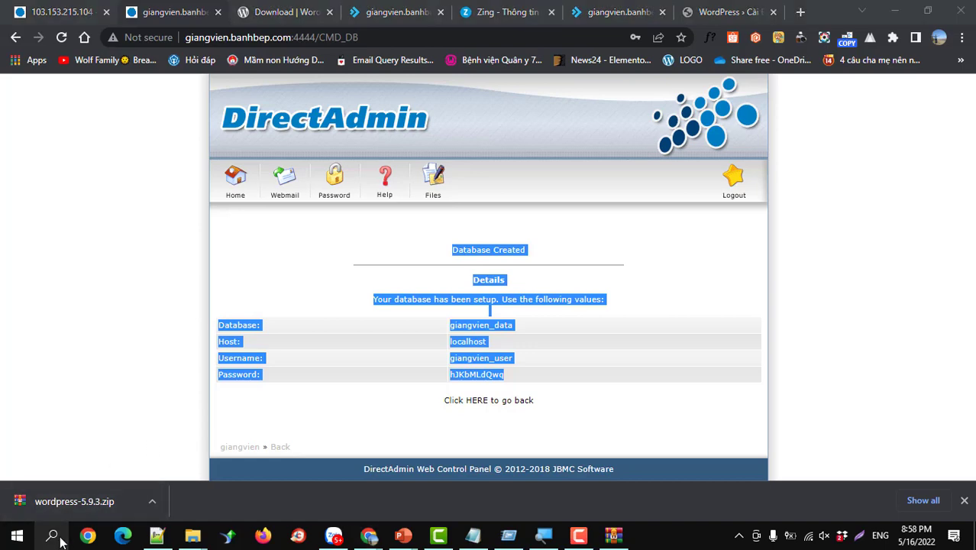
text(not)
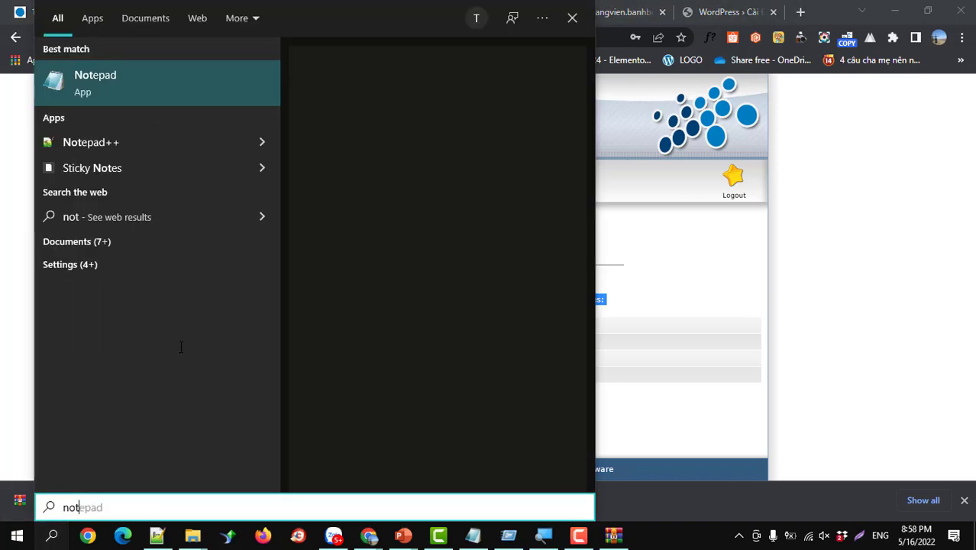
click(119, 83)
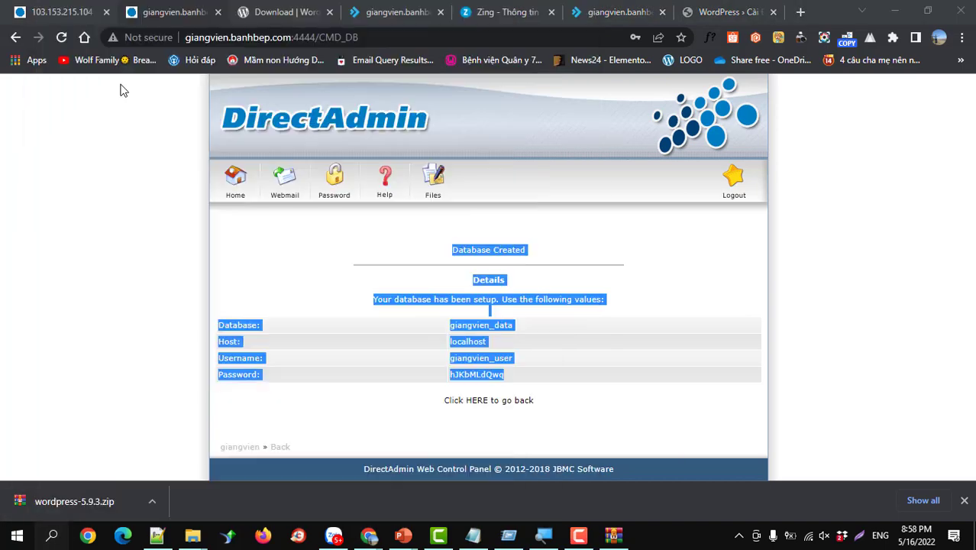
key(ctrl+v)
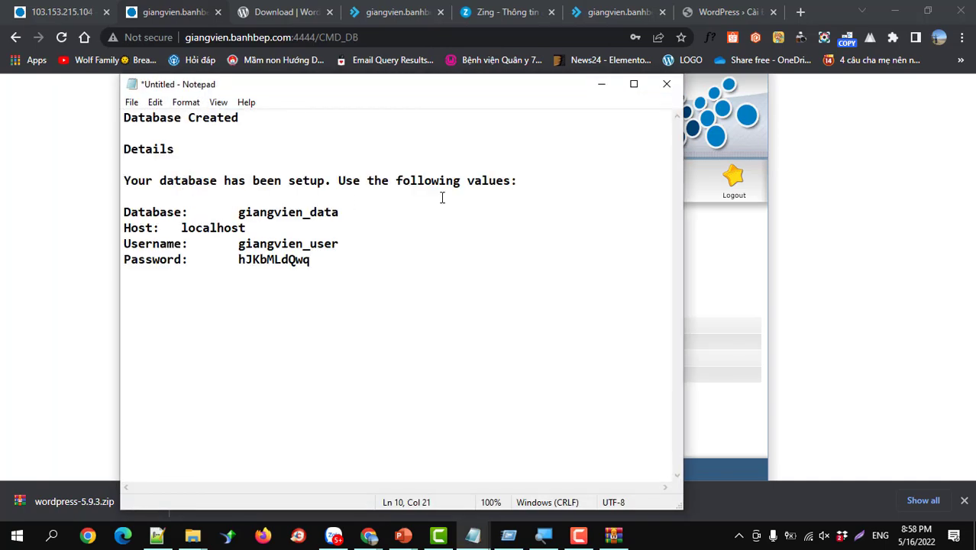
- Keep the Notepad details at hand and return to the WordPress database form tab
click(603, 85)
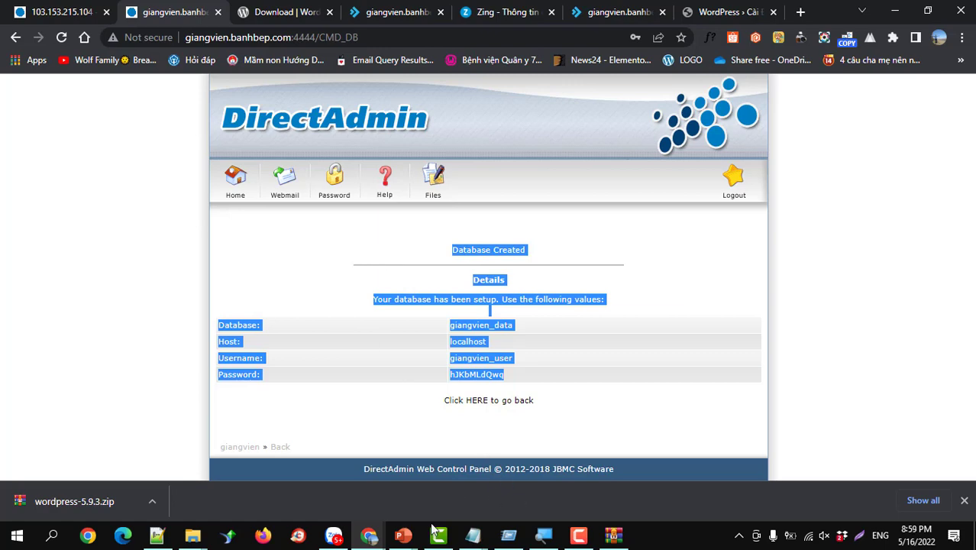
mouse_move(472, 539)
click(504, 486)
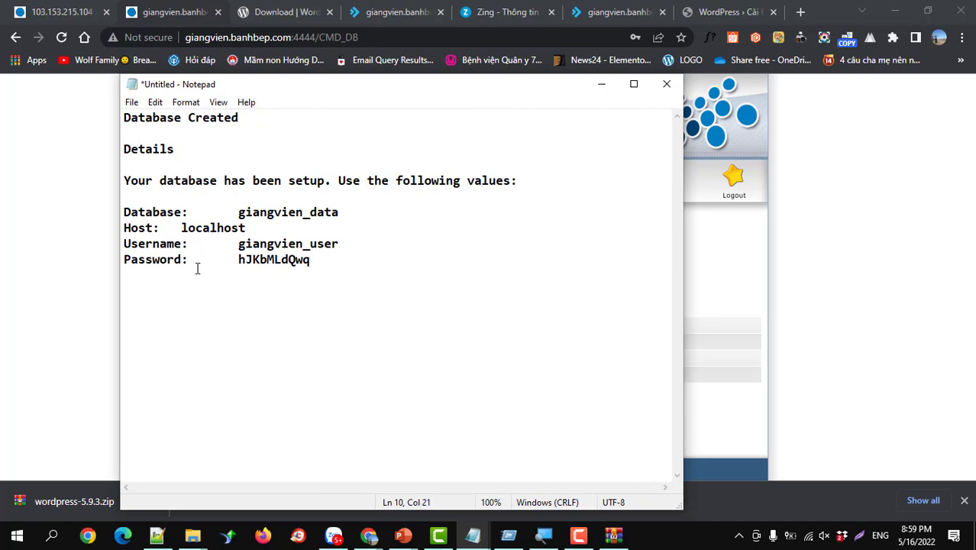
click(703, 12)
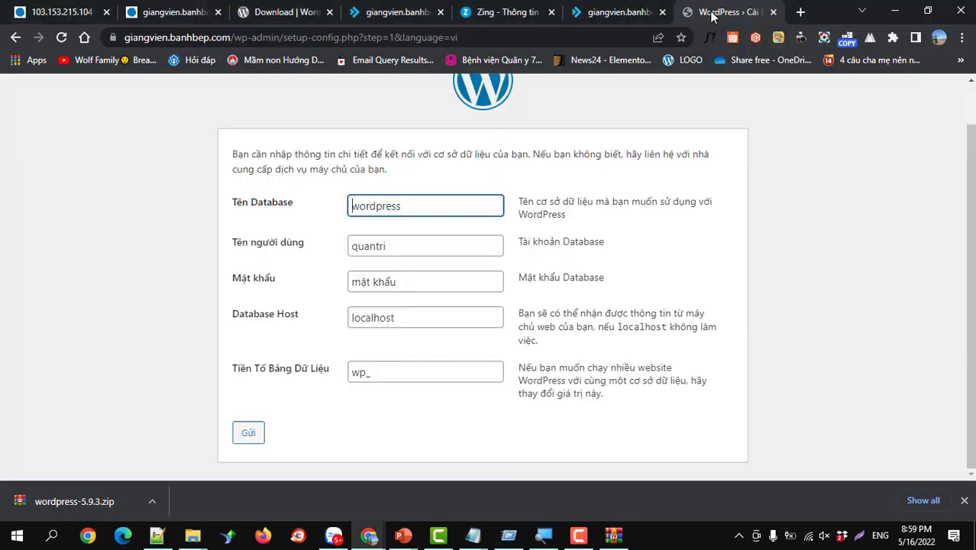
- Replace the default database name wordpress with giangvien_data copied from Notepad
double_click(403, 206)
key(BackSpace)
key(alt+Tab)
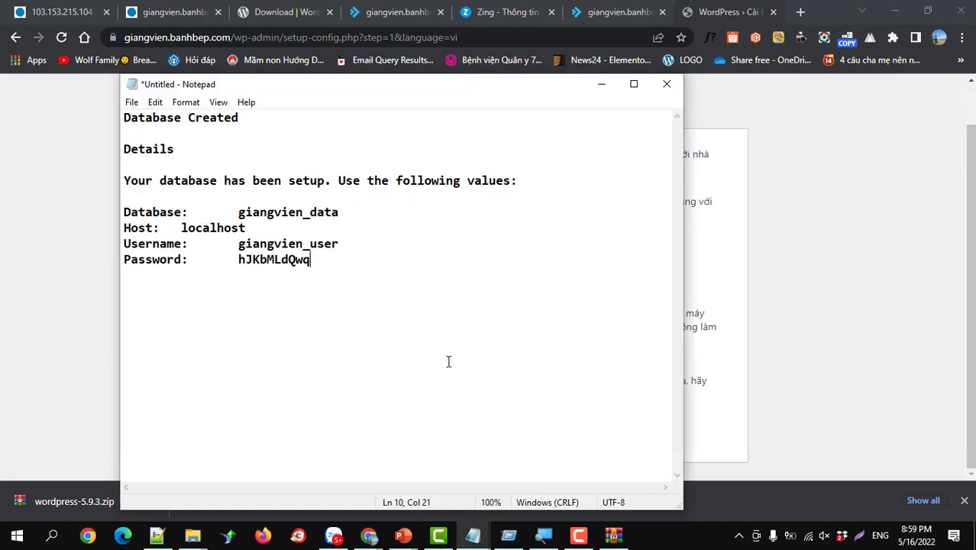
drag(239, 211, 340, 212)
key(ctrl+c)
click(692, 266)
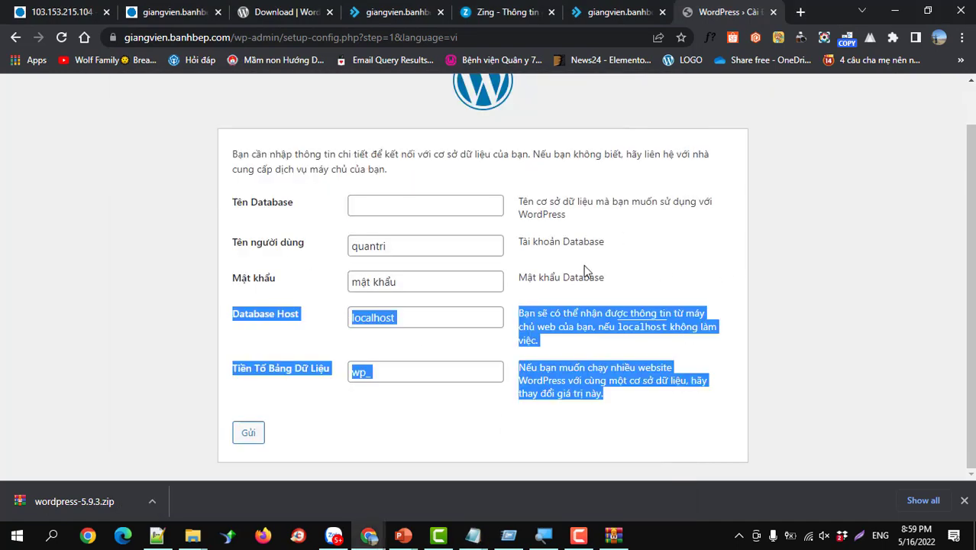
click(411, 204)
key(ctrl+v)
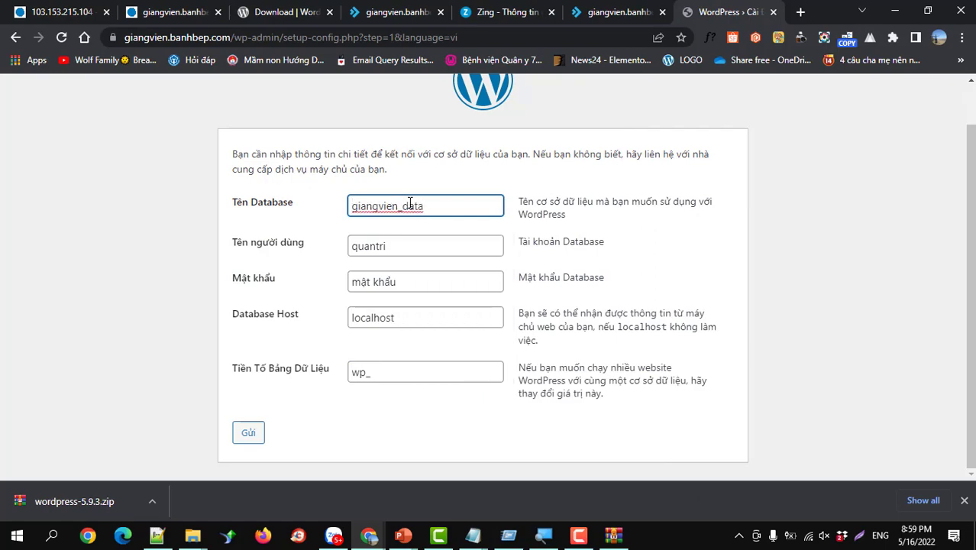
- Replace the database username with giangvien_user copied from Notepad
key(alt+Tab)
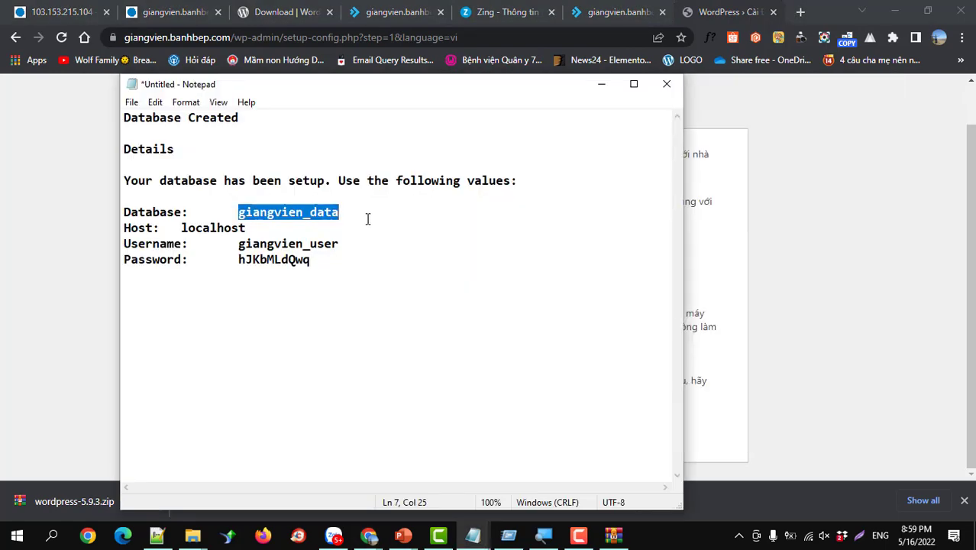
click(239, 244)
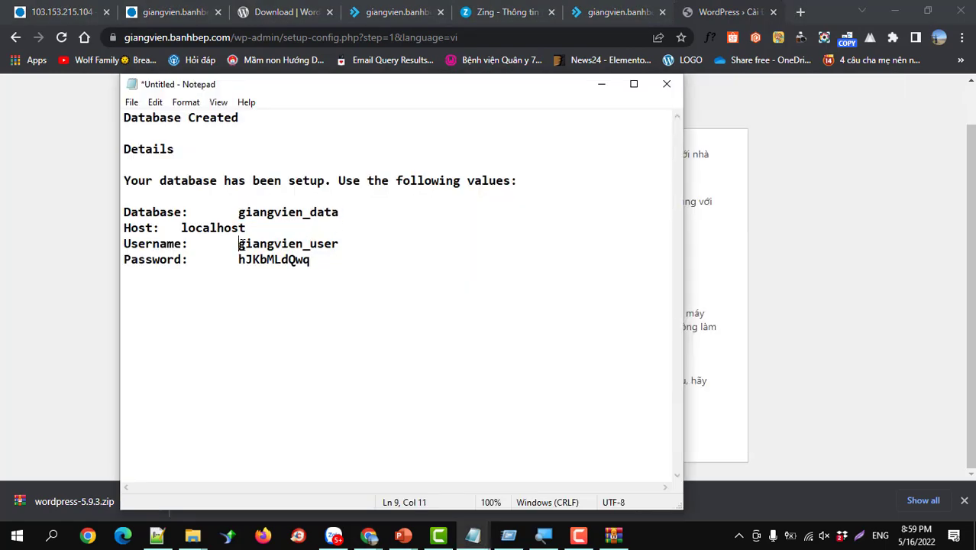
drag(239, 244, 341, 244)
key(ctrl+c)
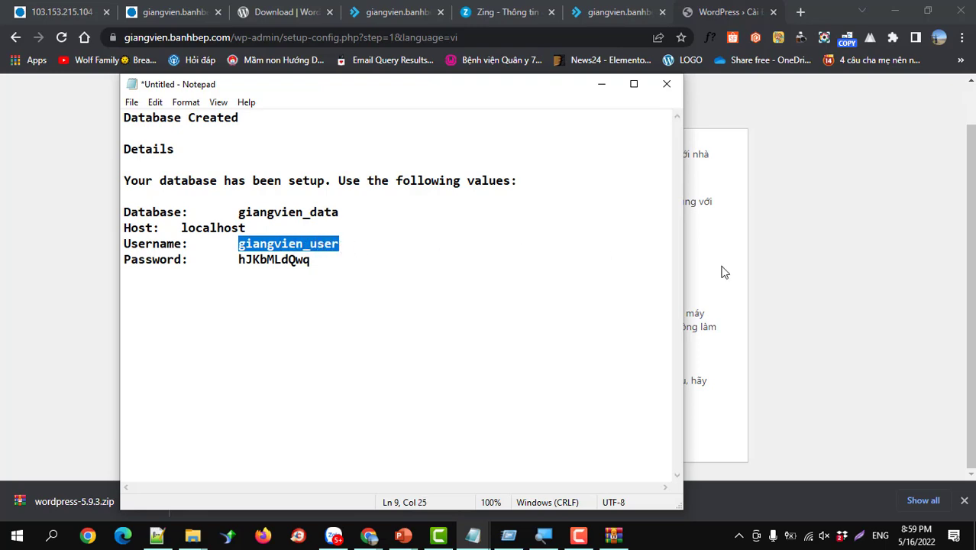
click(724, 273)
drag(405, 244, 350, 248)
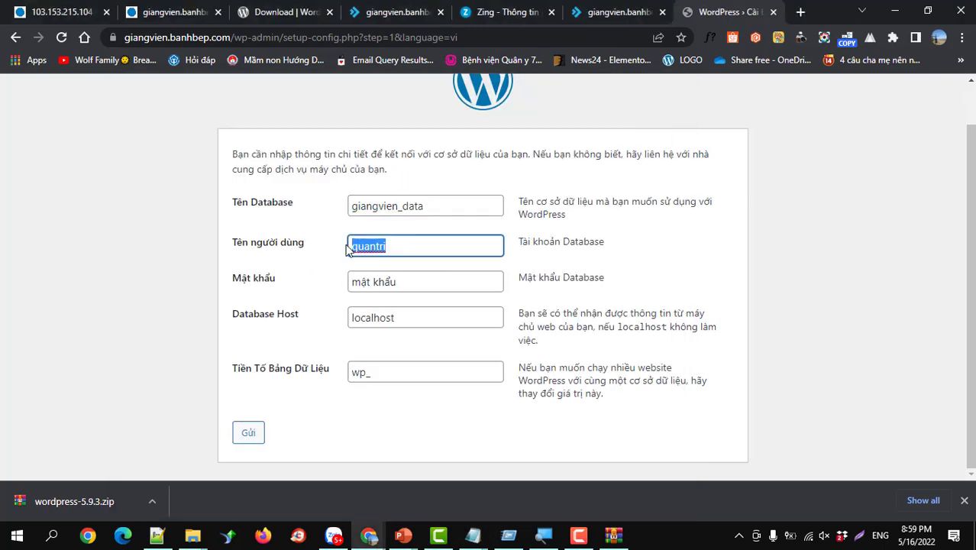
key(ctrl+v)
- Paste the database password from Notepad and submit the connection details
key(alt+Tab)
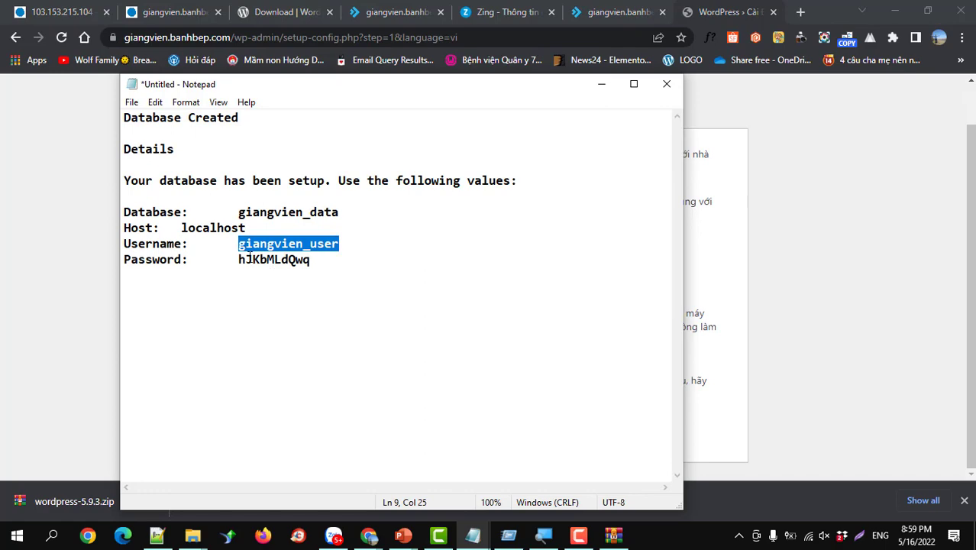
drag(239, 259, 331, 261)
key(ctrl+c)
key(alt+Tab)
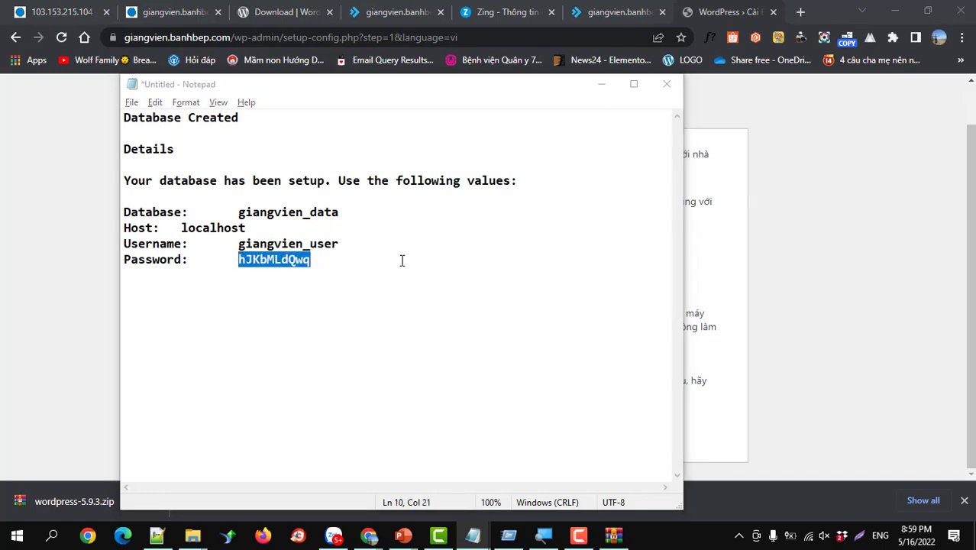
drag(397, 282, 346, 286)
key(ctrl+v)
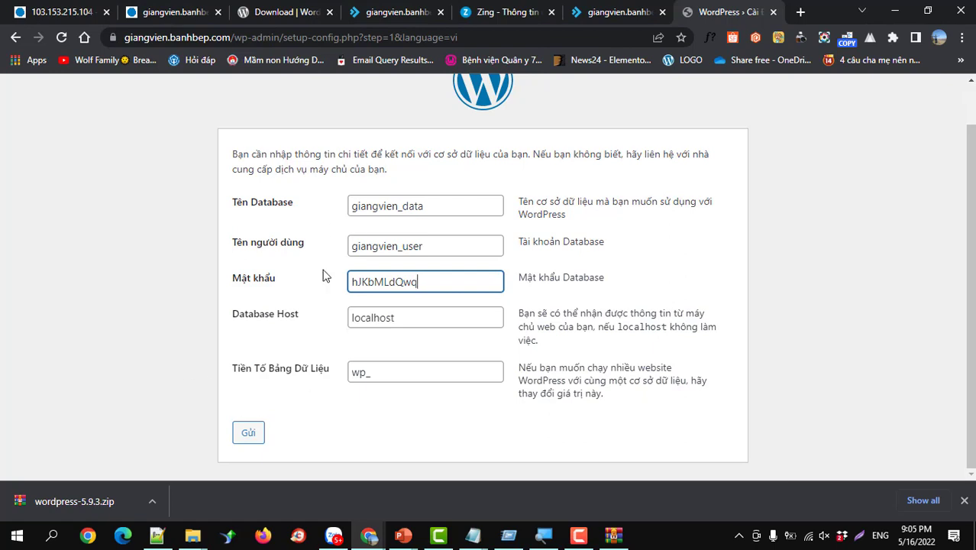
click(251, 433)
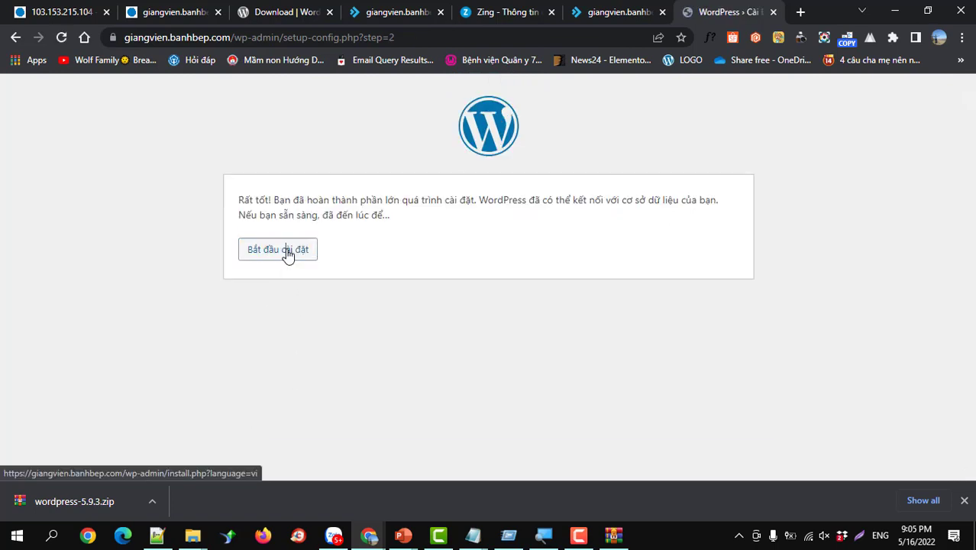
- Start installation, entering site title SHOP MỸ PHẨM, the admin username and a password
click(287, 255)
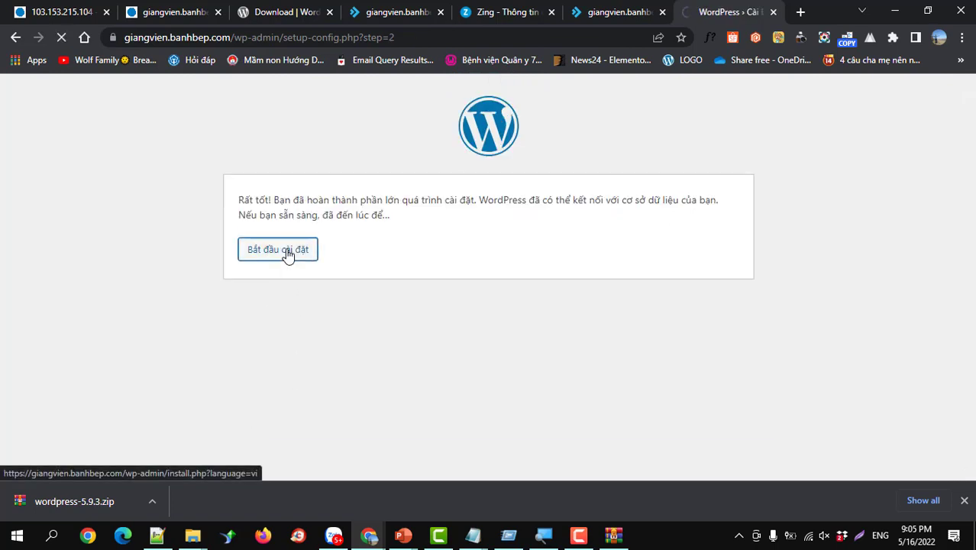
scroll(363, 329, down, 3)
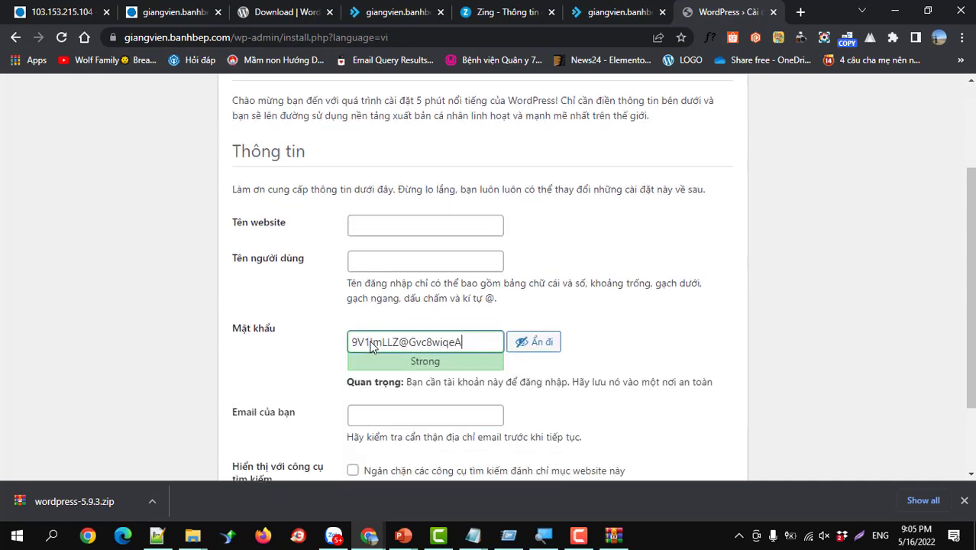
click(387, 134)
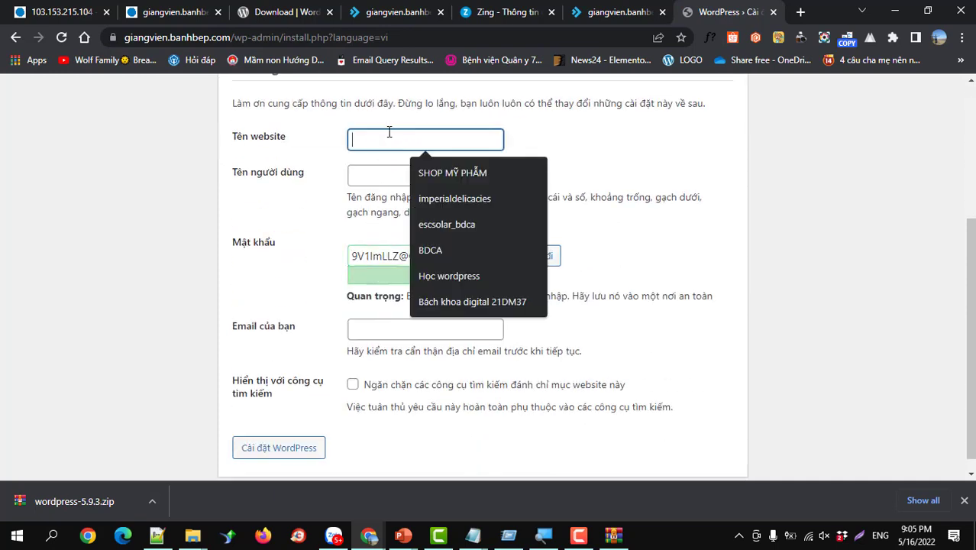
click(433, 171)
click(410, 178)
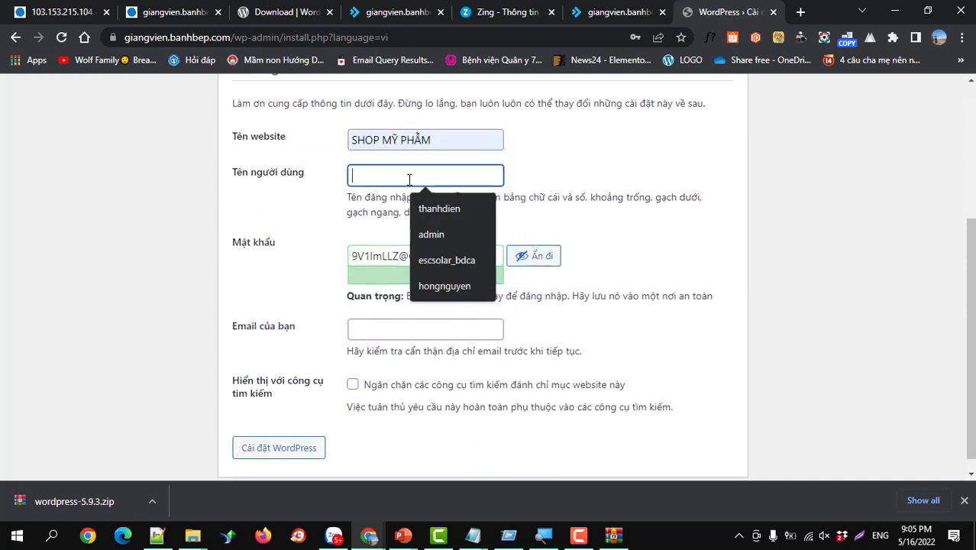
text(thanhdien)
key(Tab)
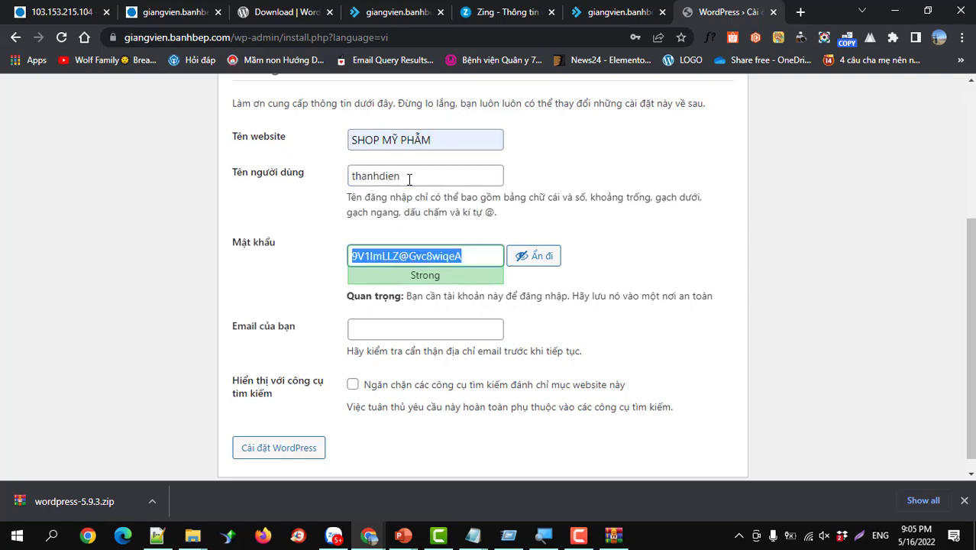
text(123456)
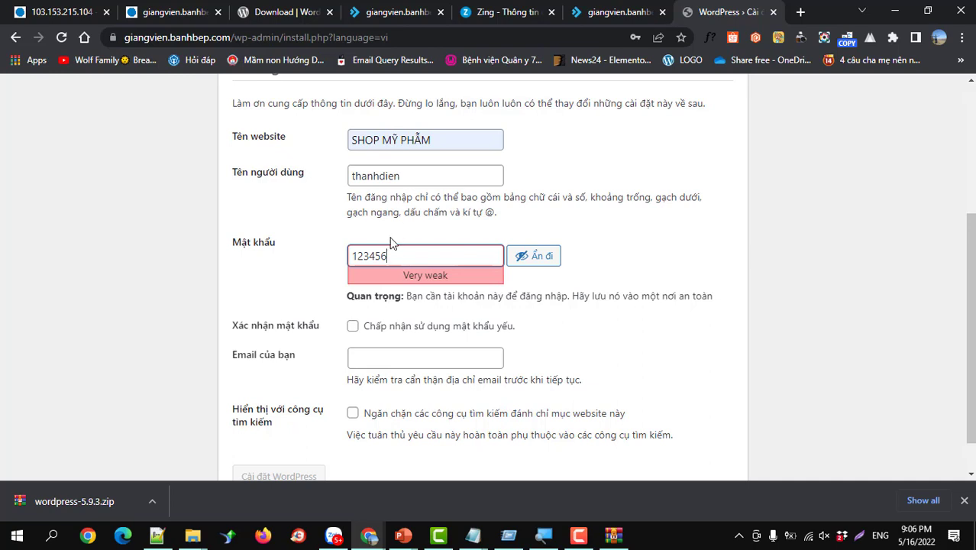
- Accept the weak password, fill in the admin's e-mail, and run the installation
click(352, 326)
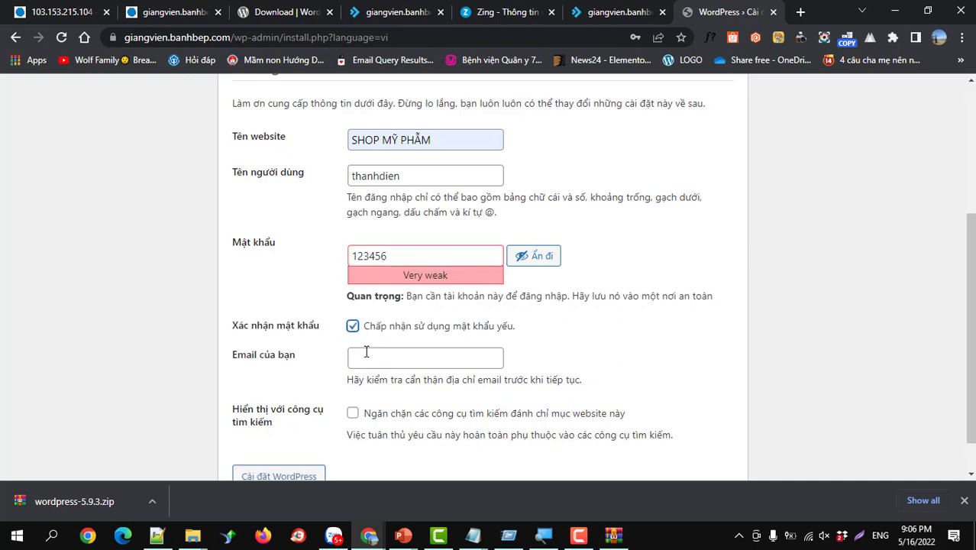
click(366, 357)
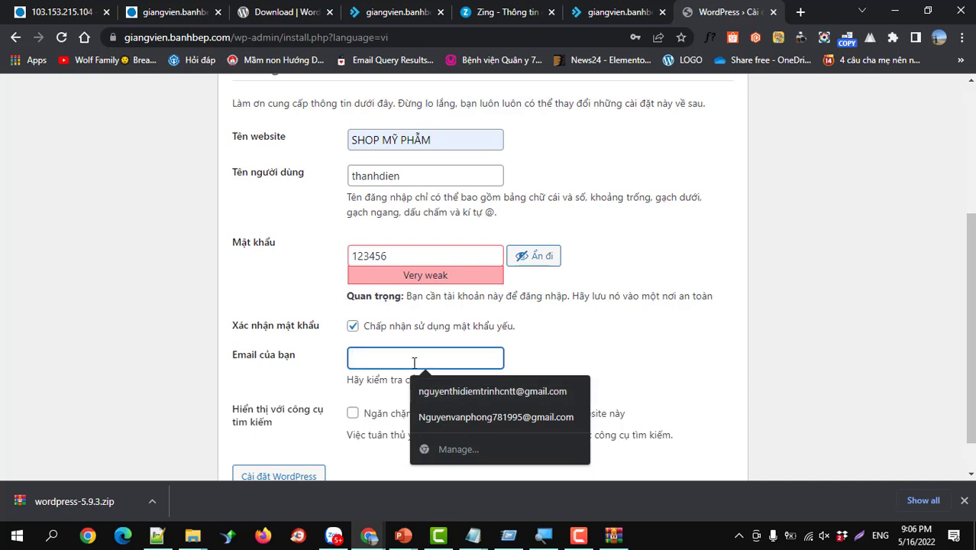
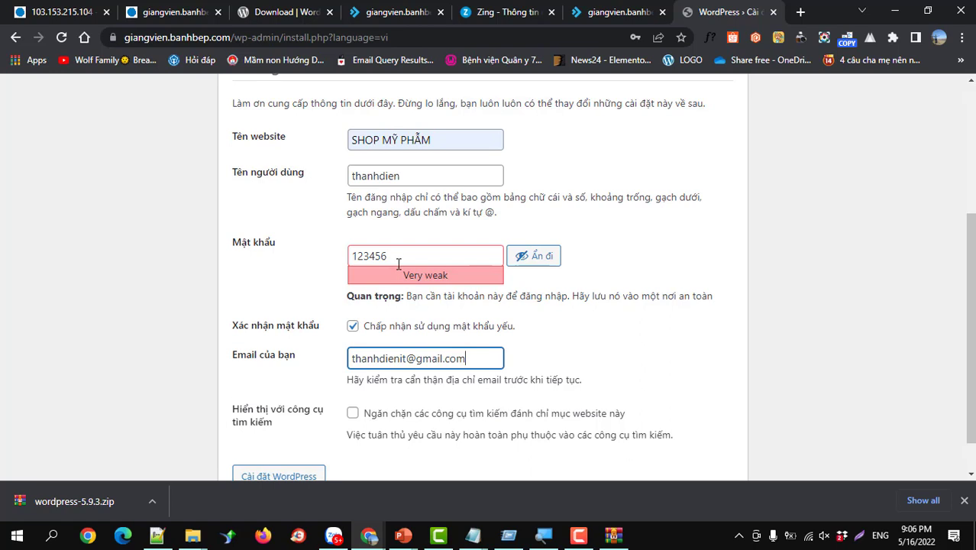
scroll(359, 328, down, 1)
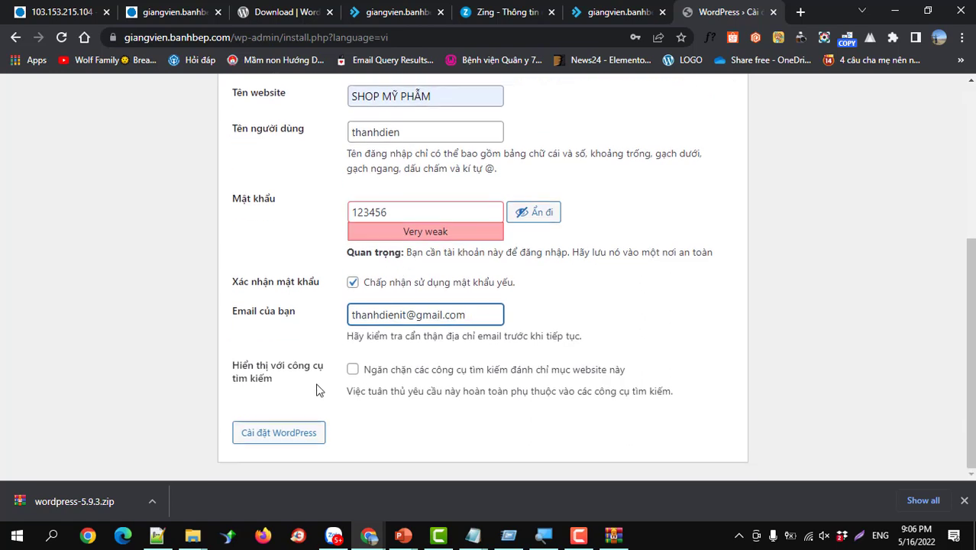
click(298, 435)
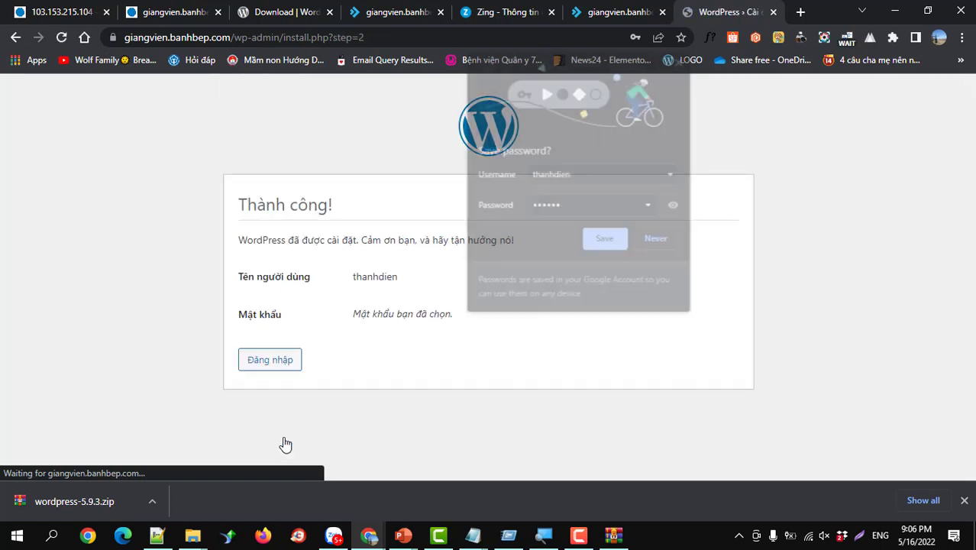
- Sign in on wp-login.php with the new admin username and password
click(279, 361)
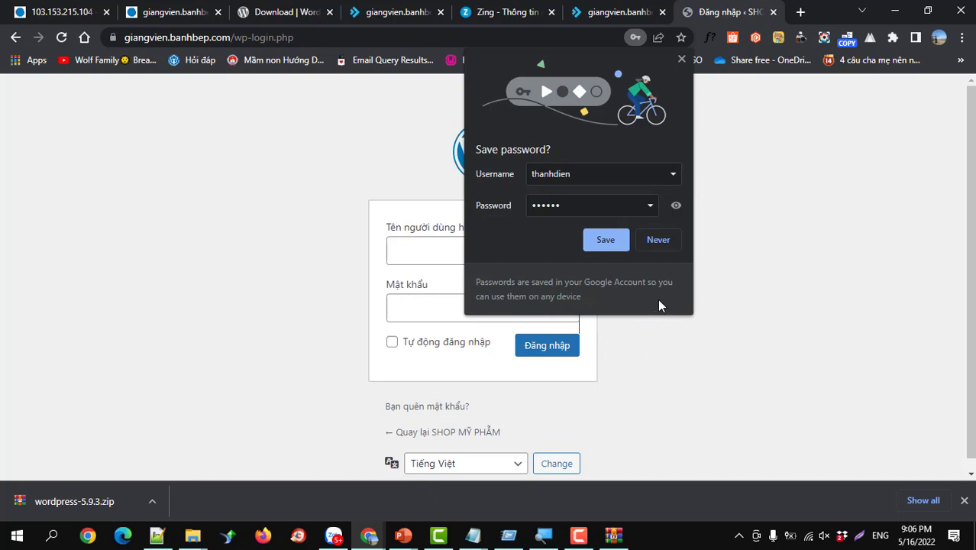
click(429, 252)
text(thanhdien)
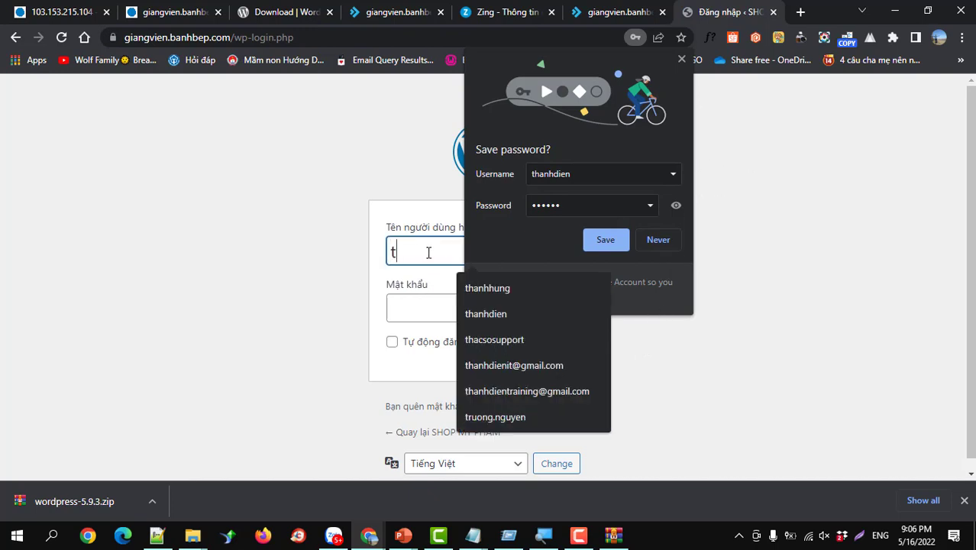
click(673, 237)
click(471, 309)
text(•••••)
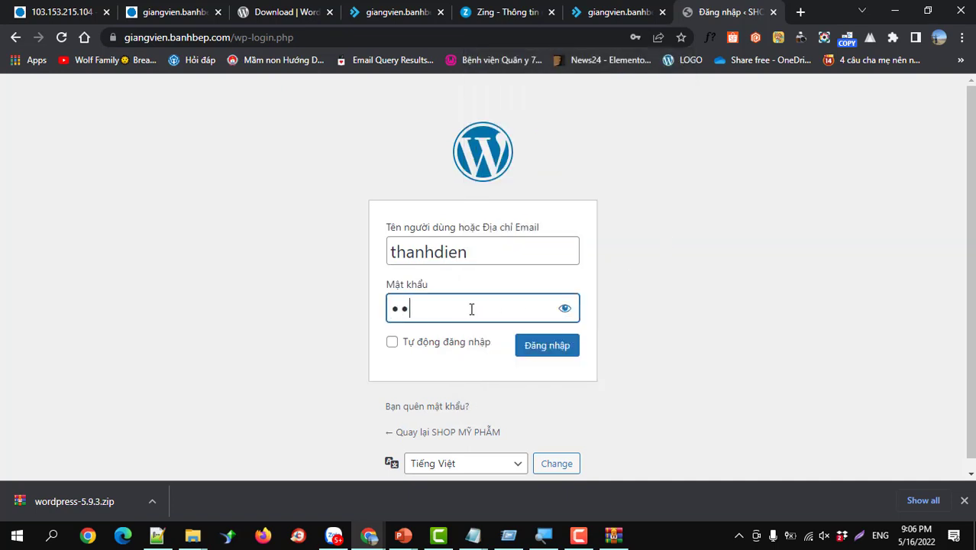
text(•)
click(542, 347)
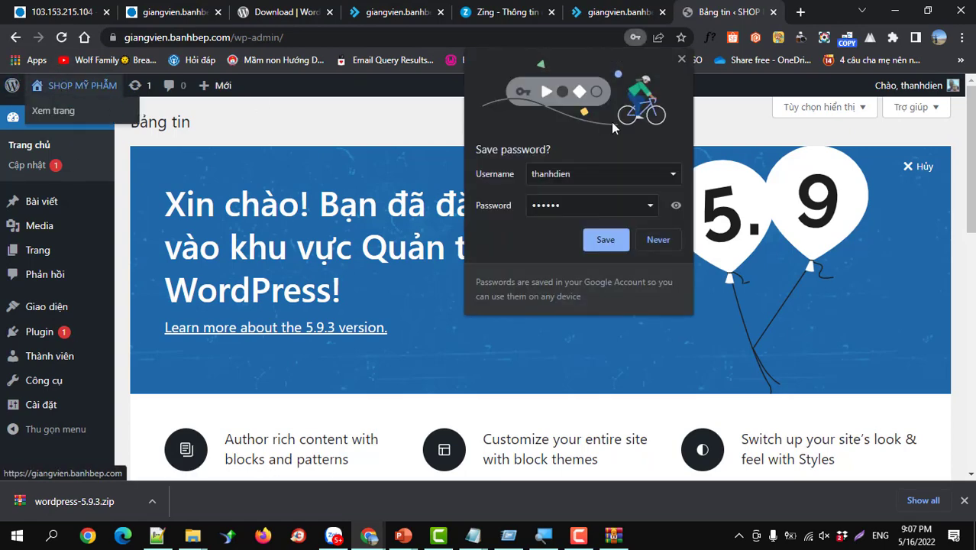
- Dismiss the save-password prompt and open the SHOP MỸ PHẨM site name link in a new tab
click(680, 60)
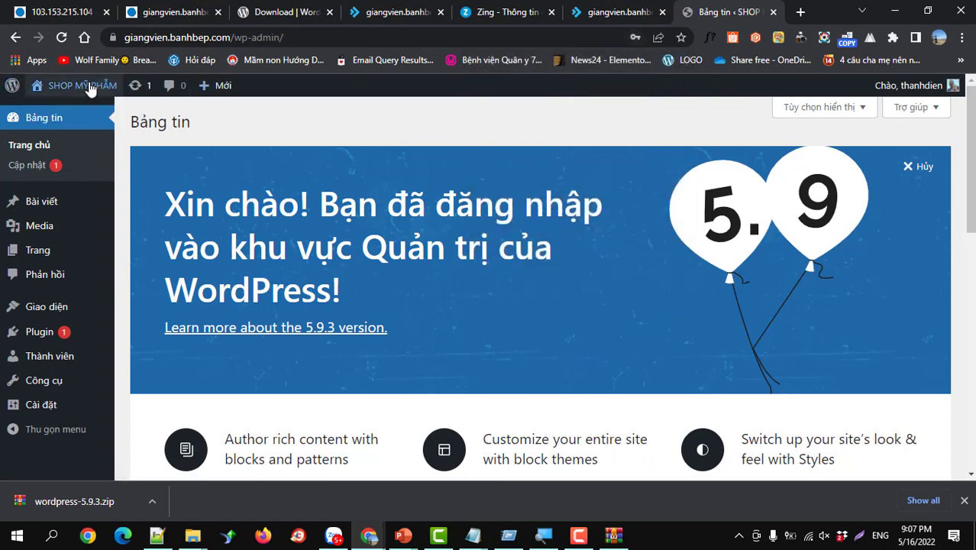
mouse_move(83, 85)
right_click(61, 113)
click(90, 120)
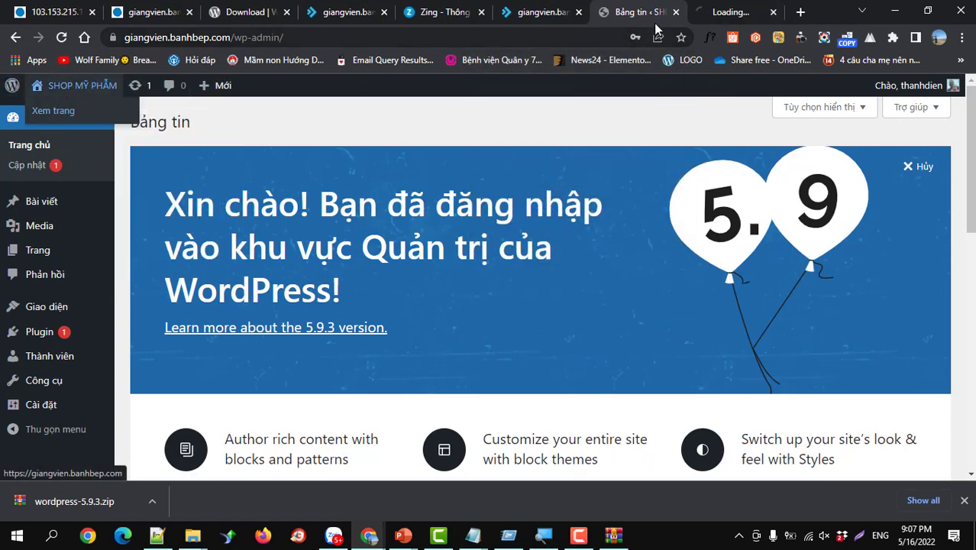
- View the live front page in the new tab, scrolling over the default theme's sample post
click(718, 13)
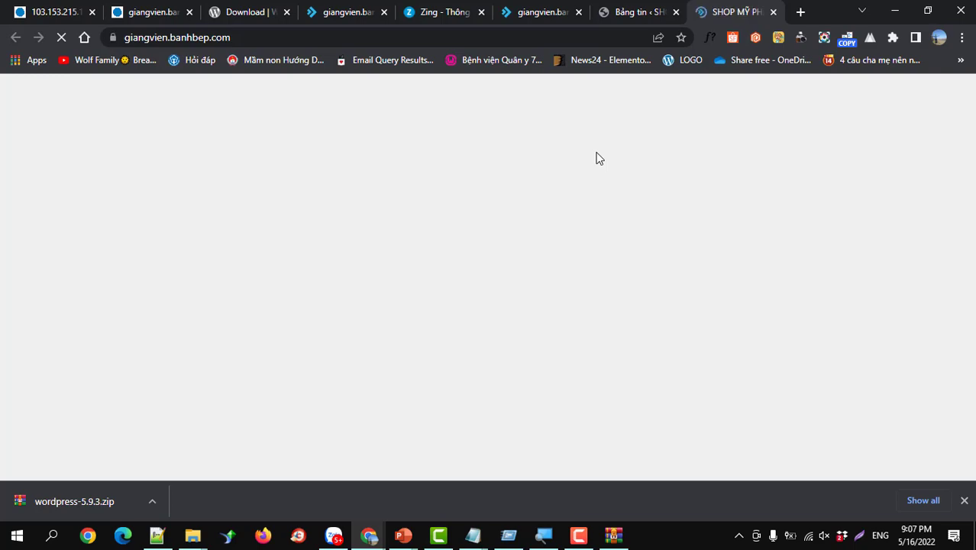
scroll(579, 249, down, 5)
scroll(579, 252, down, 2)
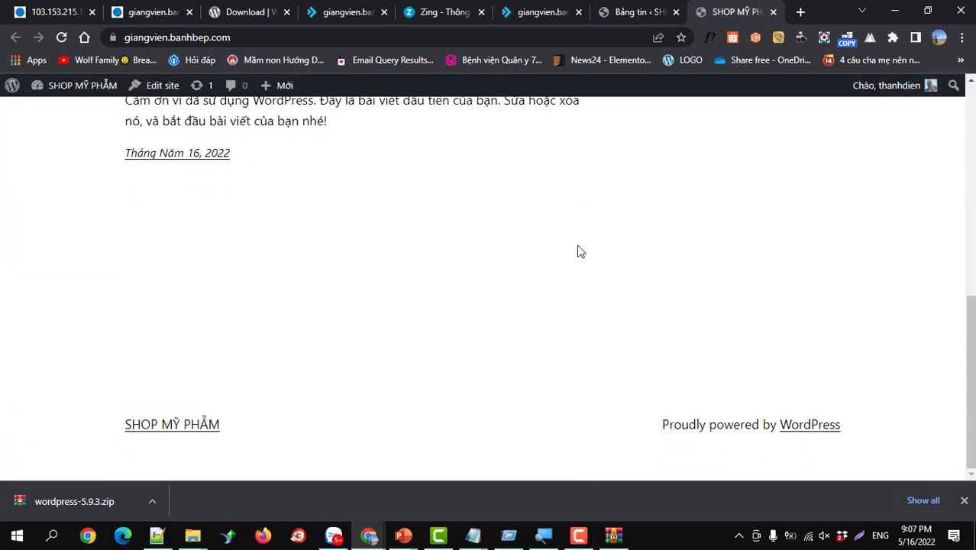
scroll(578, 260, up, 7)
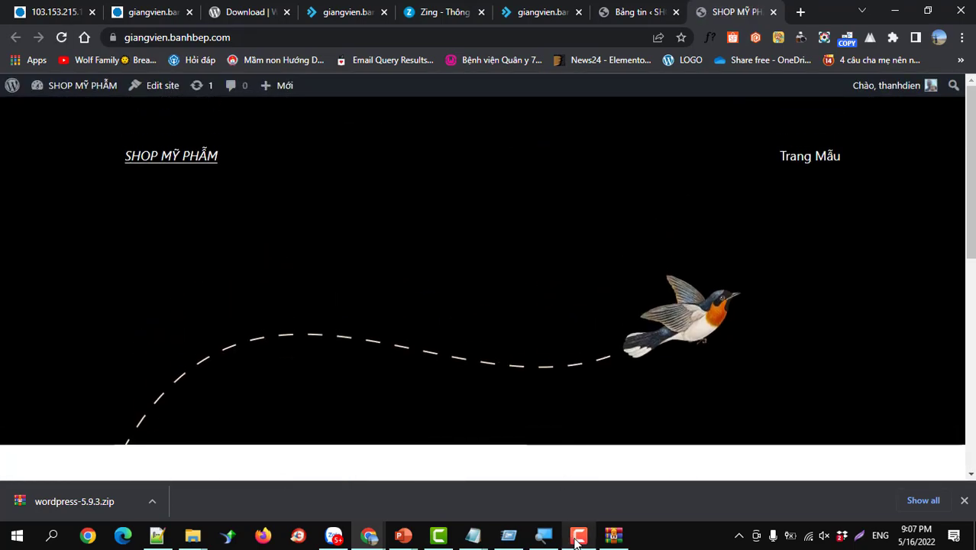